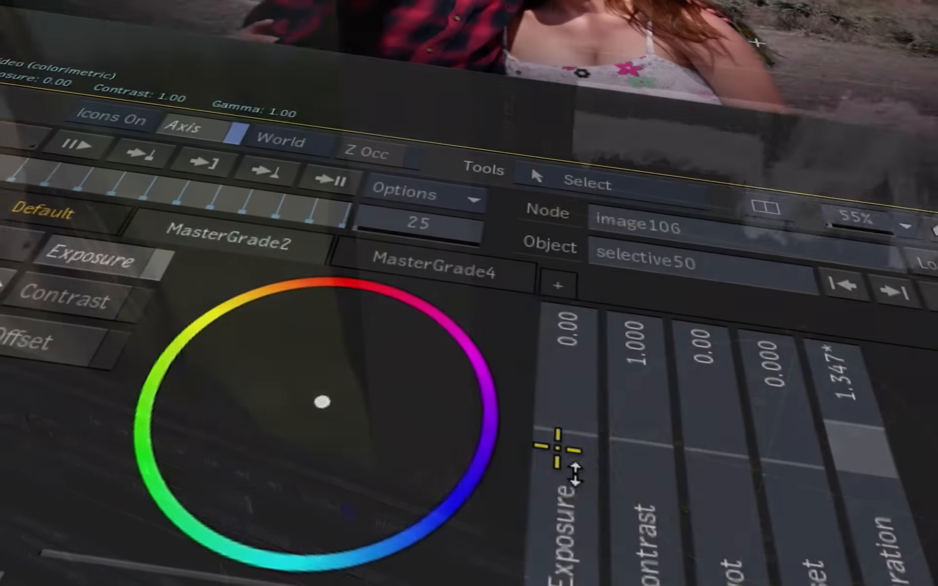
left_click_drag(561, 444, 627, 428)
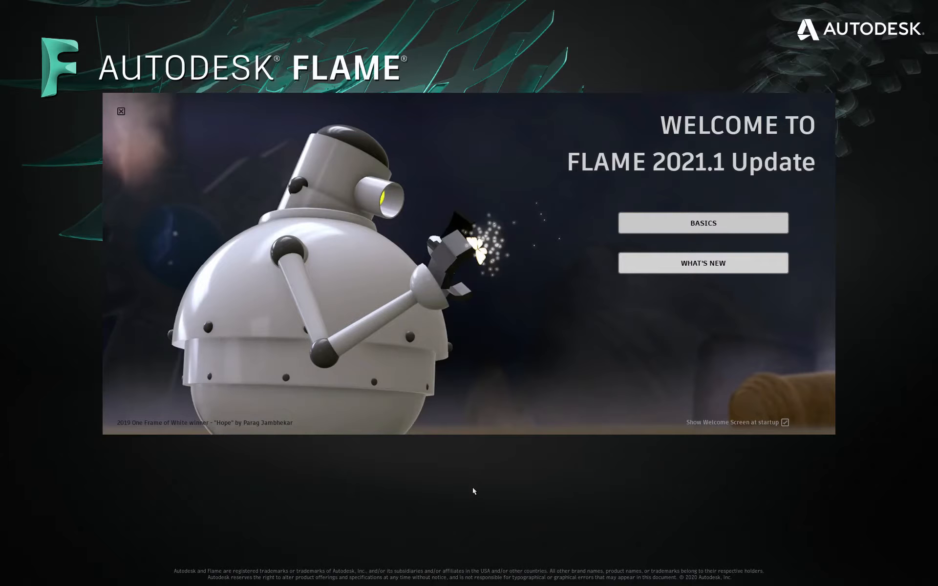
- Page through the Basics slides of the welcome screen up to the Resources page and close the welcome screen
left_click(744, 224)
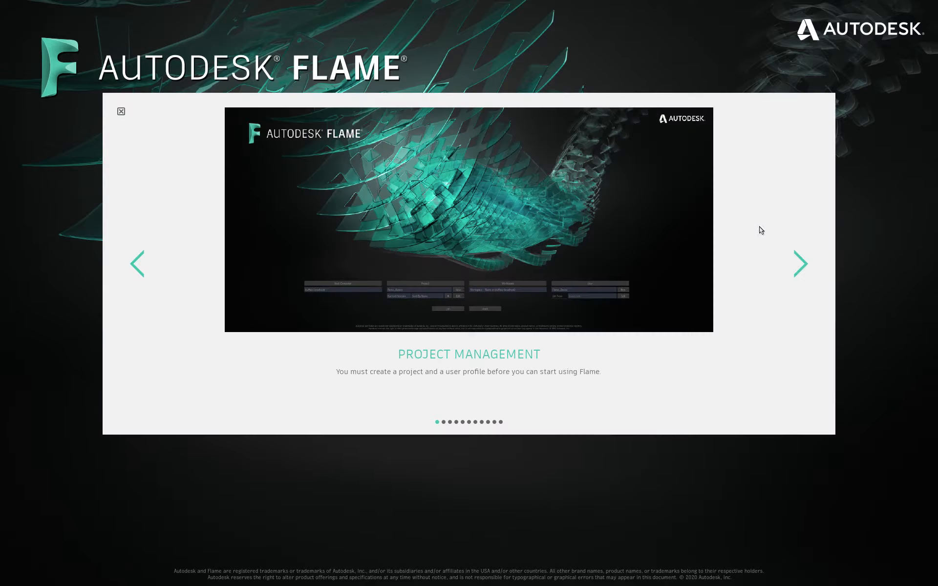
left_click(802, 265)
left_click(803, 262)
left_click(804, 262)
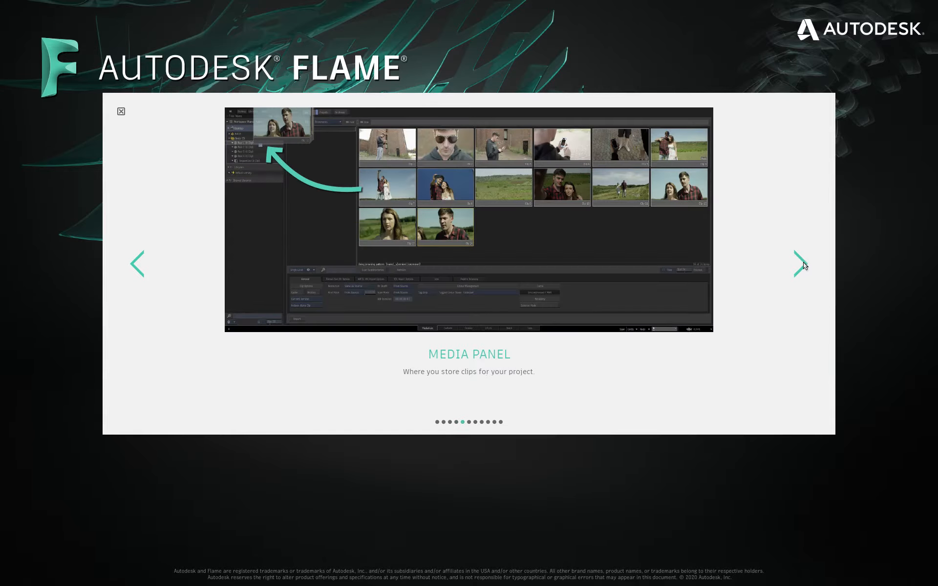
left_click(801, 263)
left_click(800, 264)
left_click(799, 265)
left_click(800, 267)
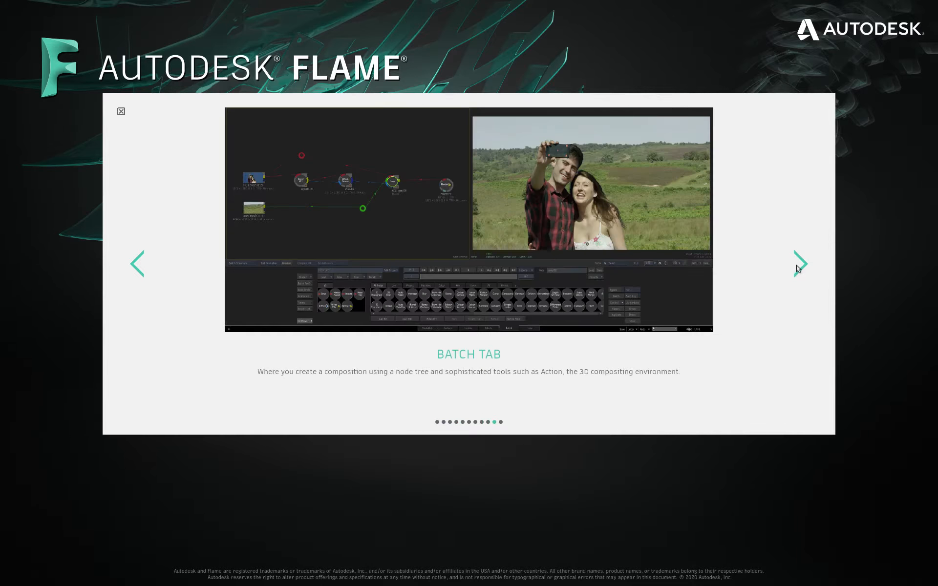
left_click(799, 269)
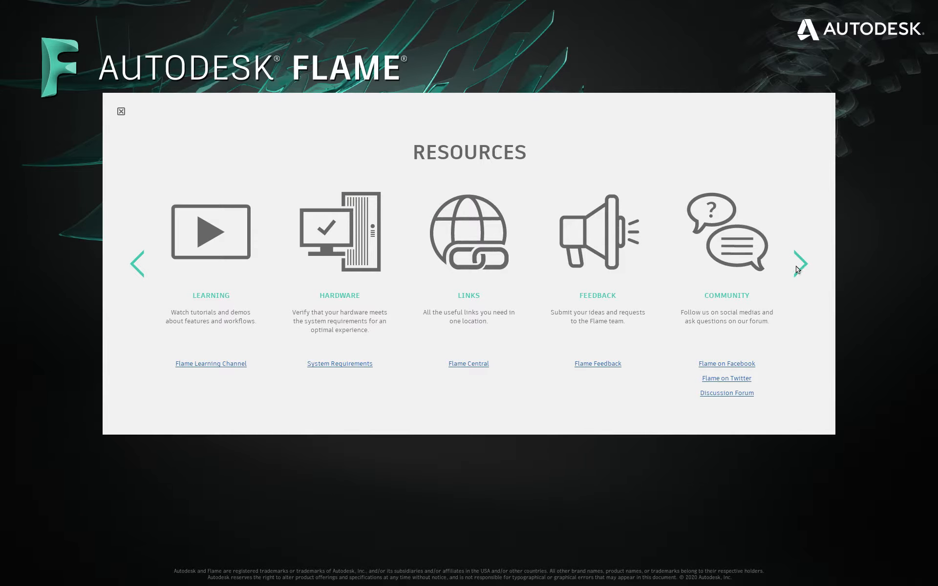
left_click(121, 111)
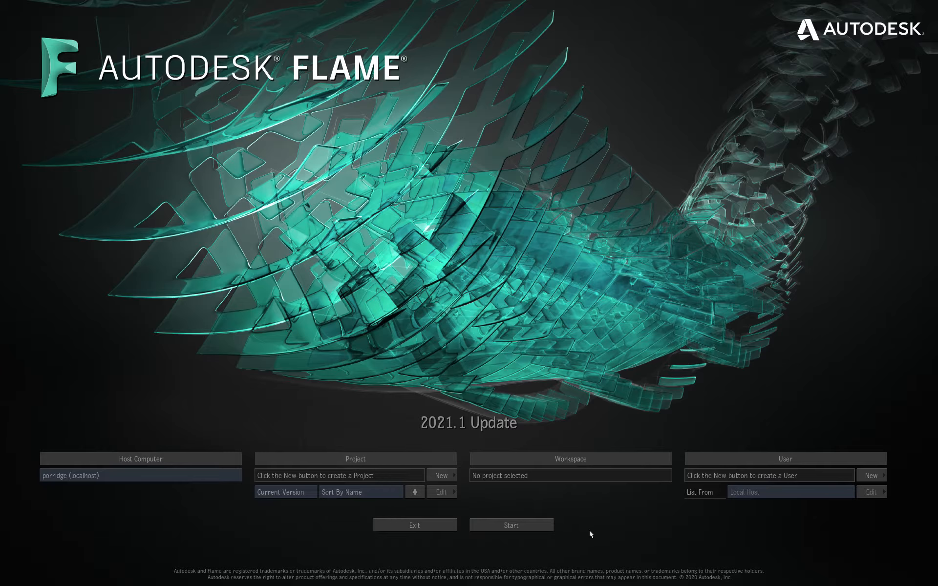
- Create a new user profile with the user's name, keeping the Flame profile and new preferences
left_click(871, 475)
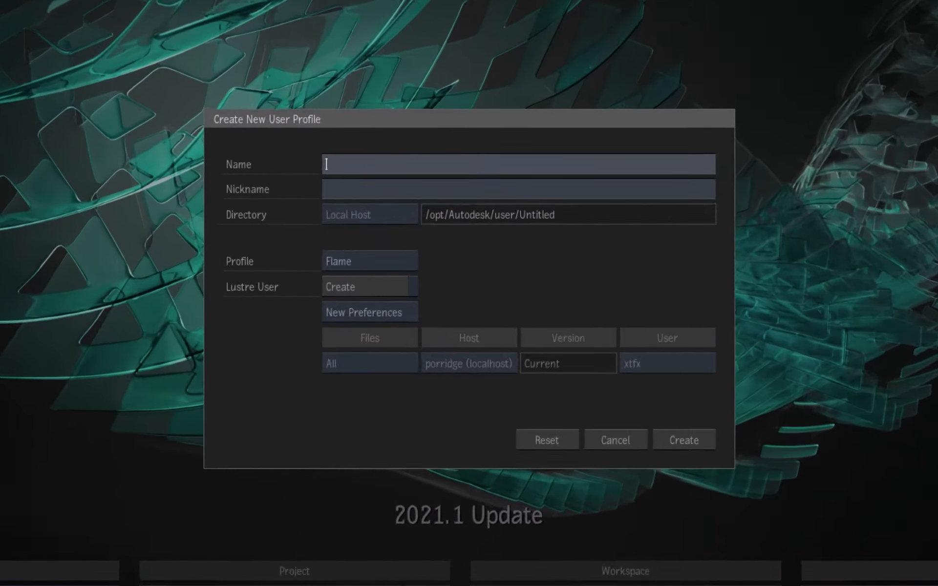
type("Grant")
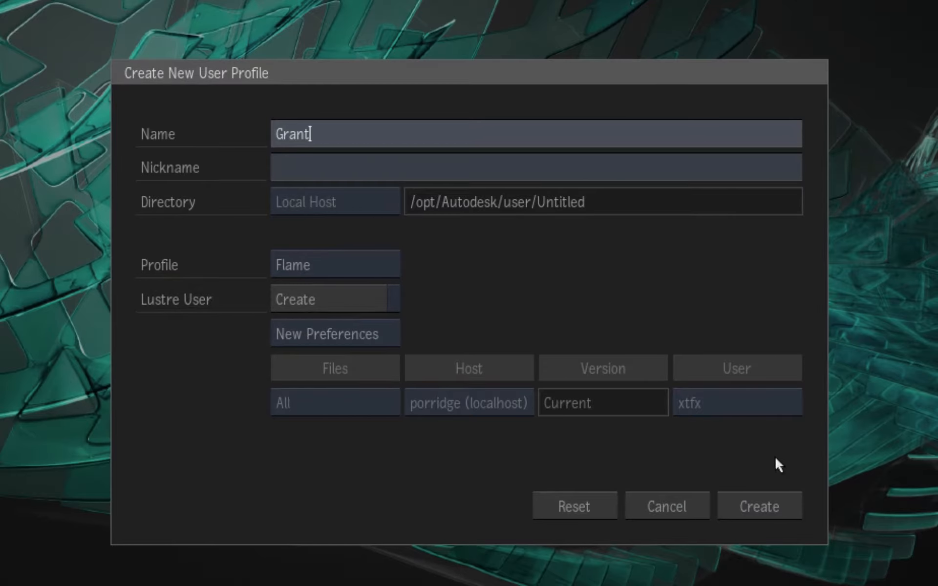
left_click(773, 497)
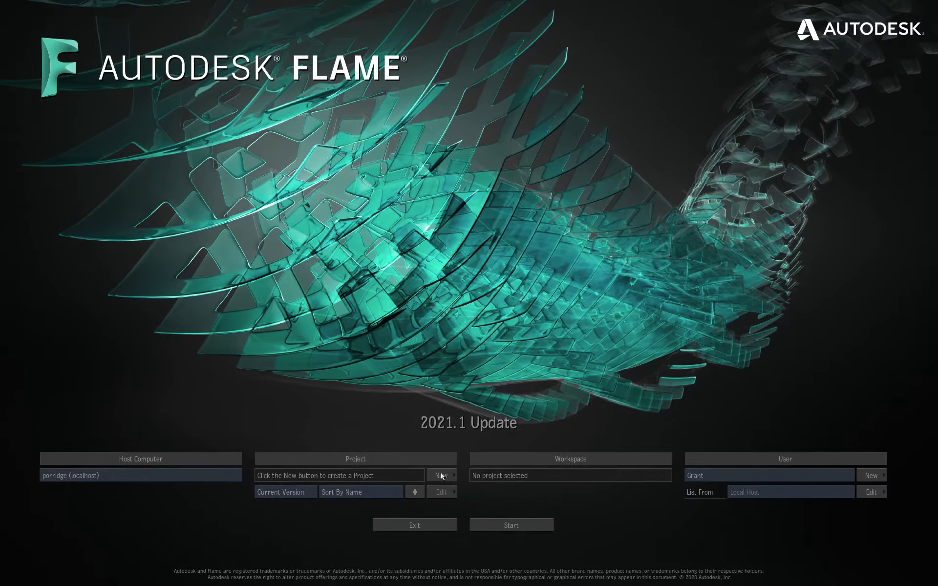
left_click(442, 476)
type("1st project")
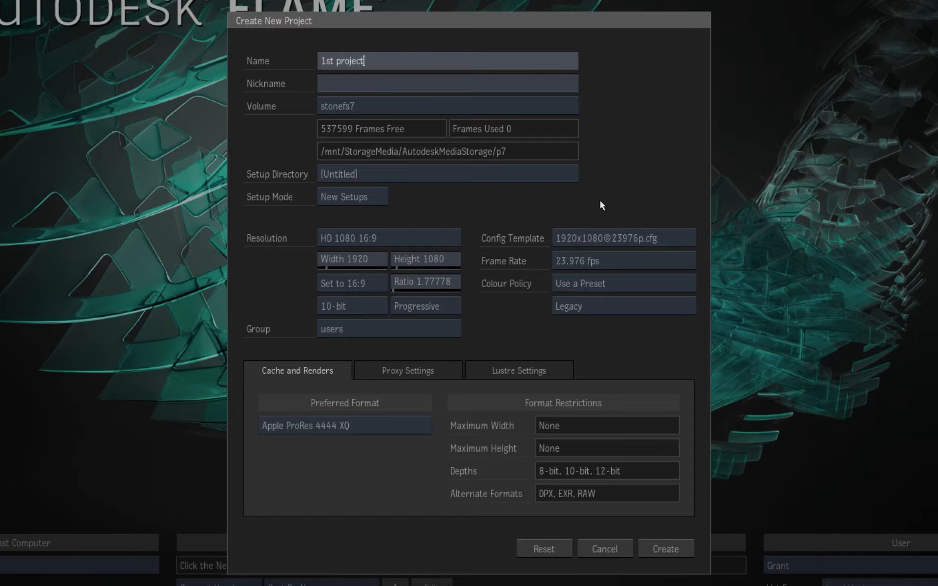
left_click(667, 237)
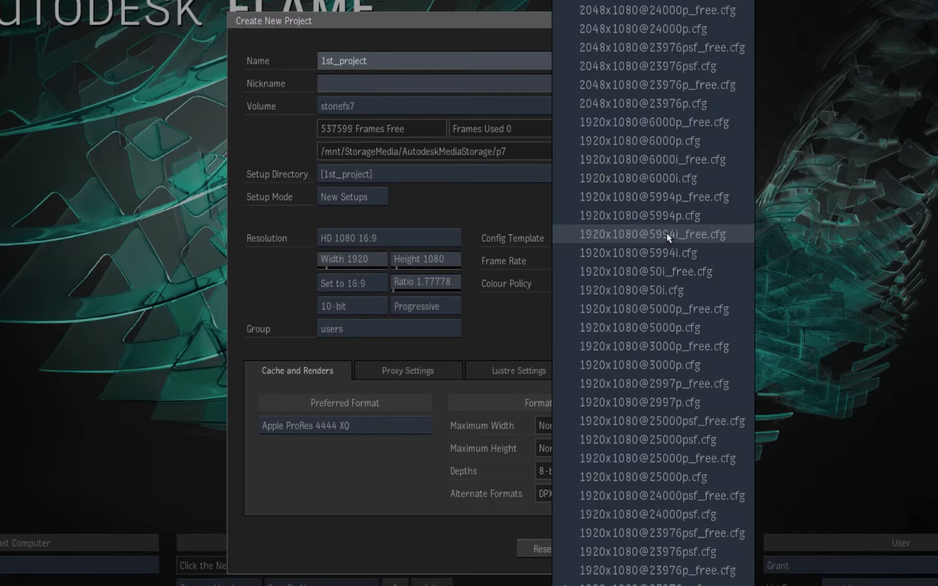
left_click(707, 463)
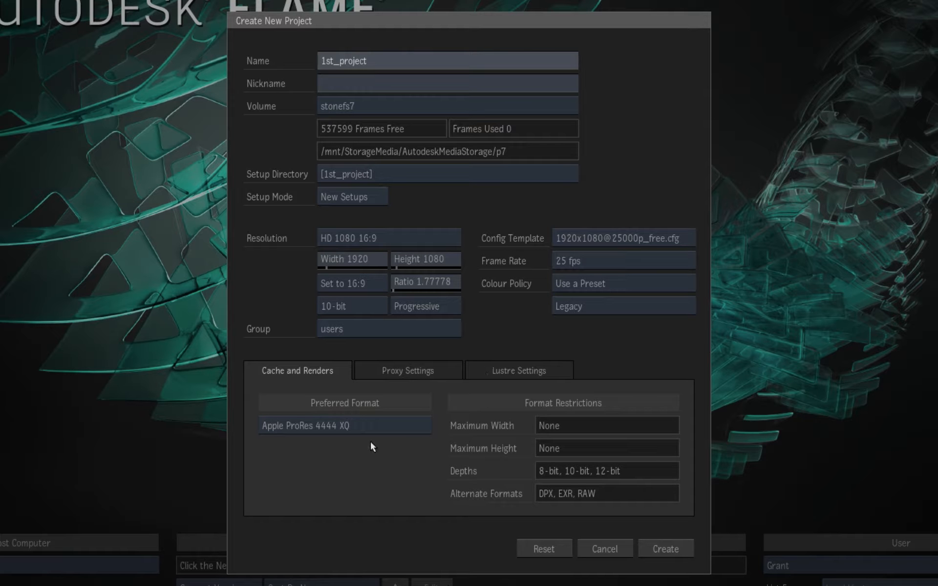
- Keep Apple ProRes 4444 XQ as the preferred cache and render format, then create and start the project
left_click(382, 424)
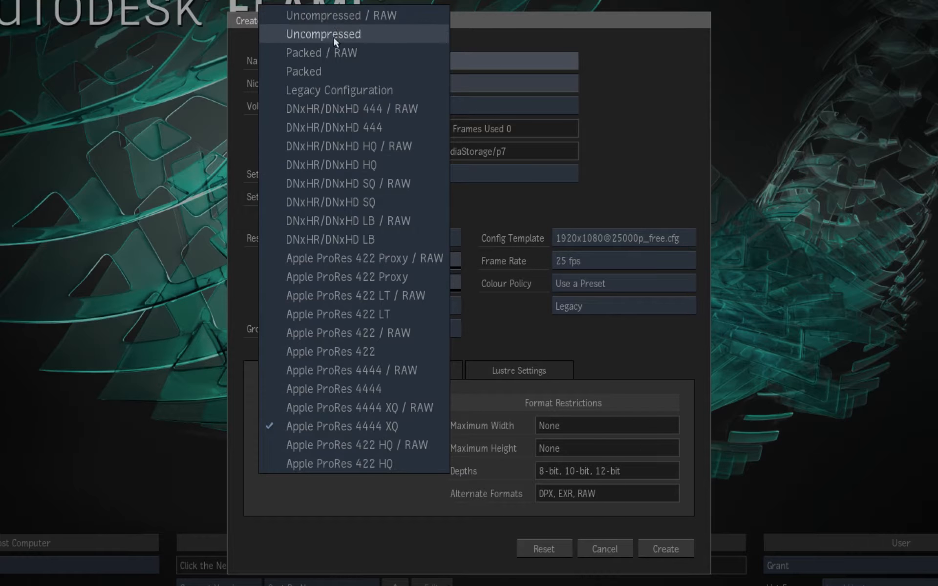
left_click(357, 425)
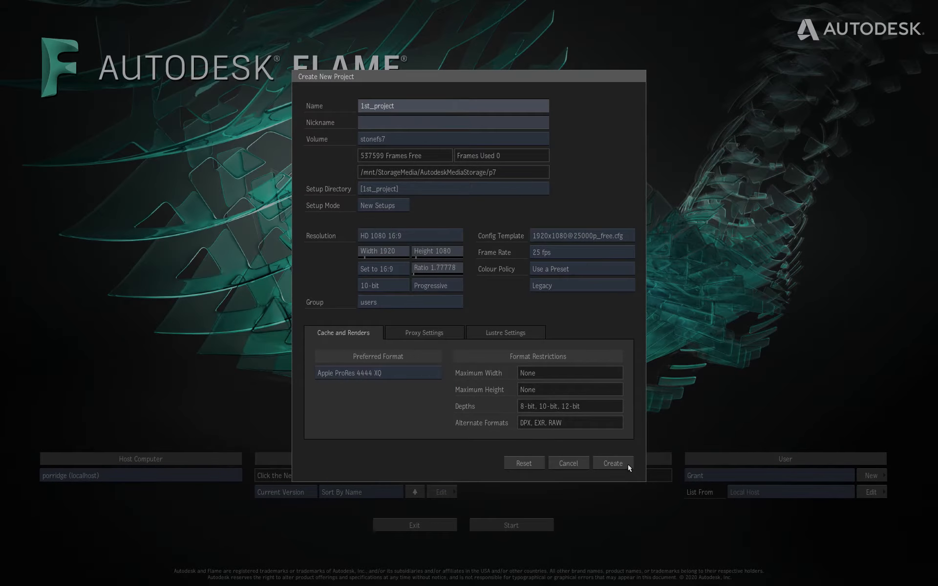
left_click(628, 464)
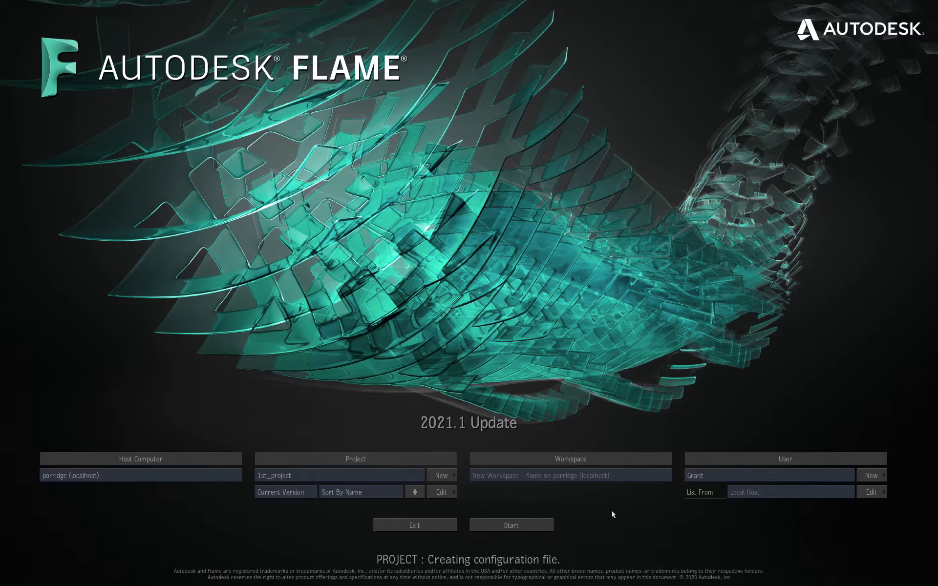
left_click(527, 526)
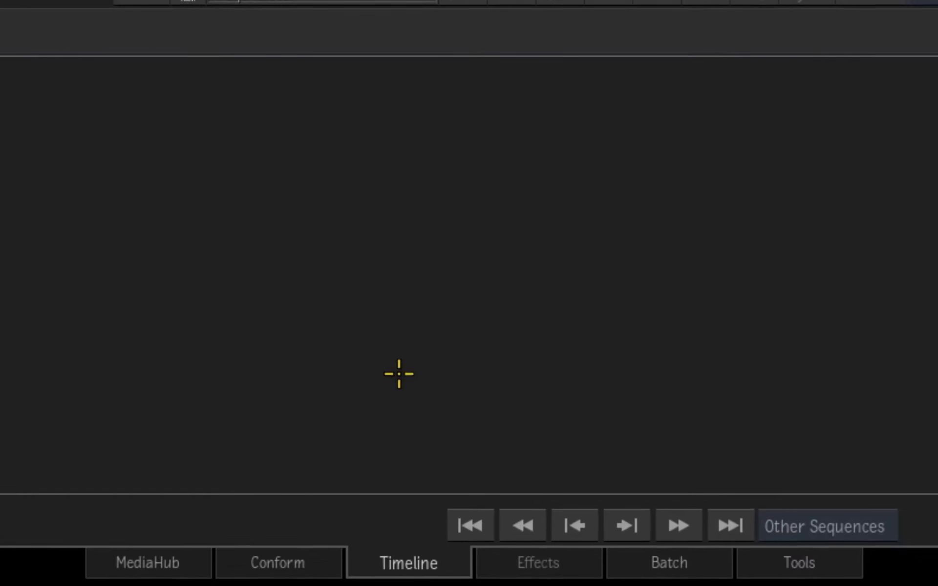
- Browse in the MediaHub to the StorageMedia/Exercises/000_Quick_Start folder
left_click(163, 564)
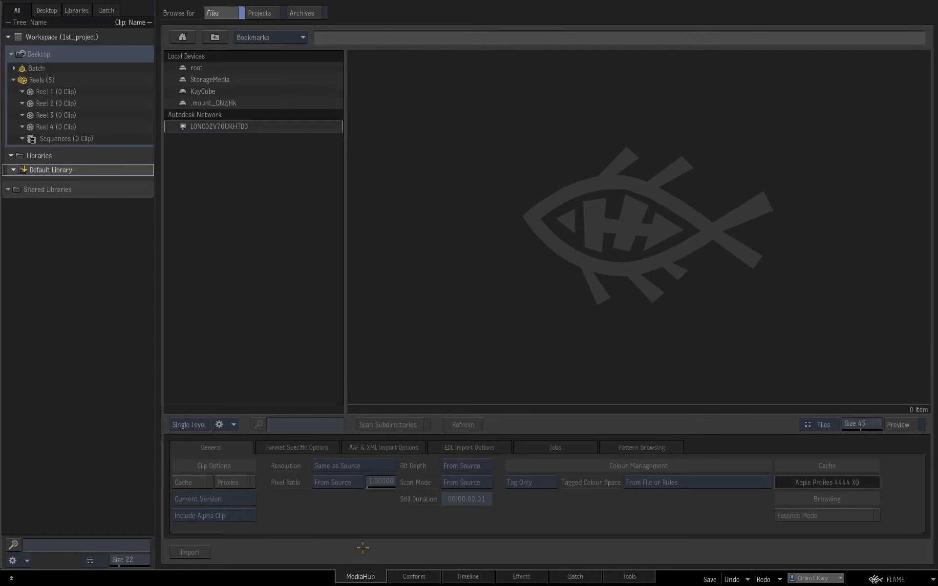
double_click(248, 80)
double_click(232, 114)
double_click(233, 68)
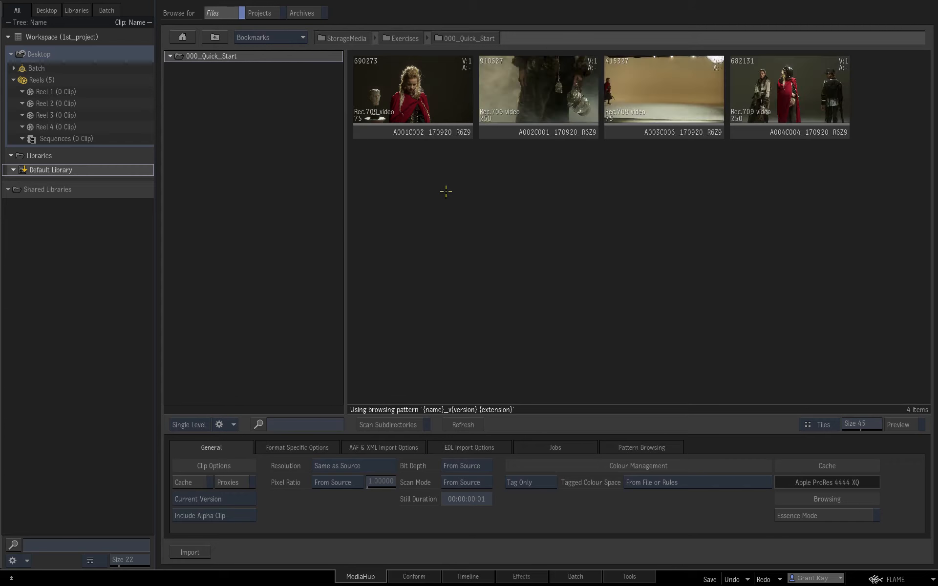
- Turn on the clip preview and import all four 000_Quick_Start clips into Reel 1 of the desktop
left_click(423, 101)
left_click(901, 425)
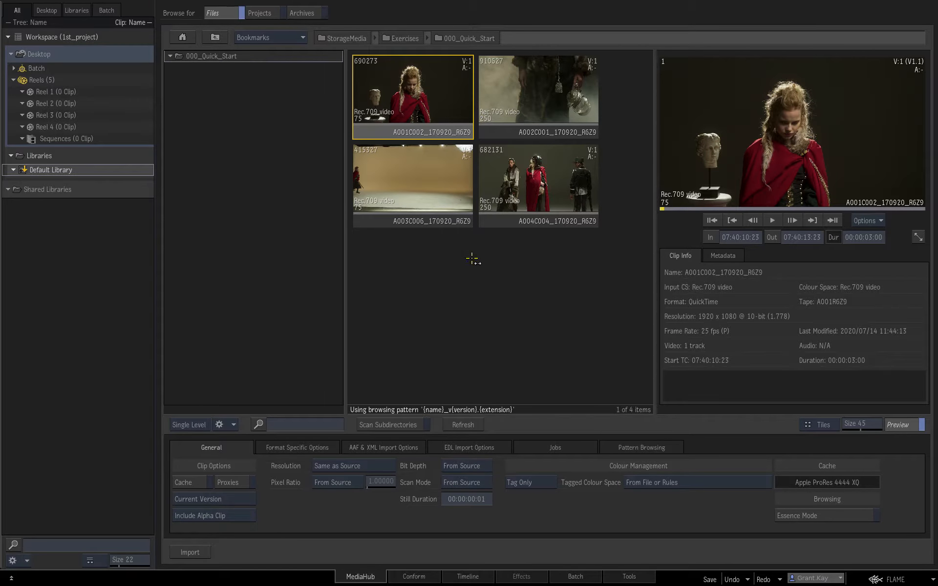
left_click(547, 111)
left_click(450, 168)
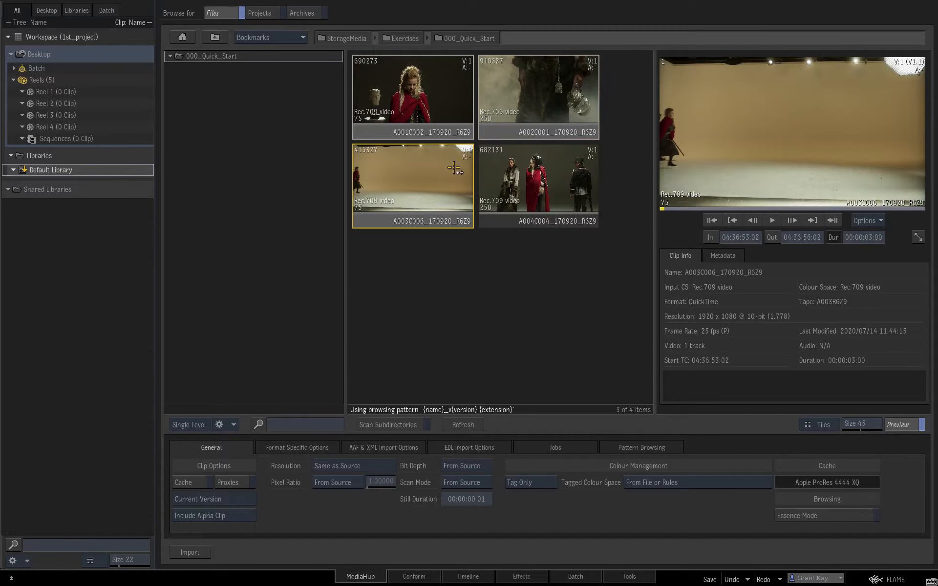
left_click(537, 175)
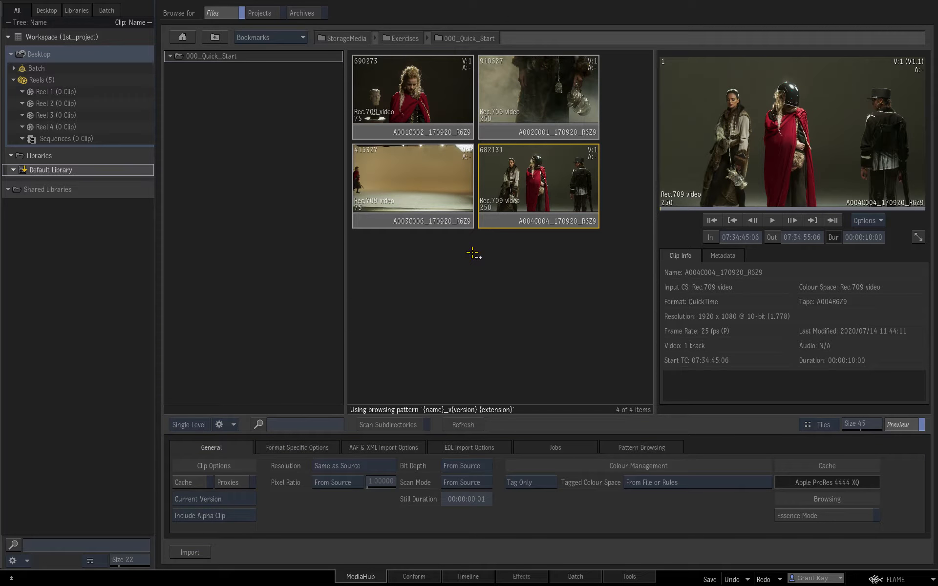
left_click_drag(418, 94, 104, 104)
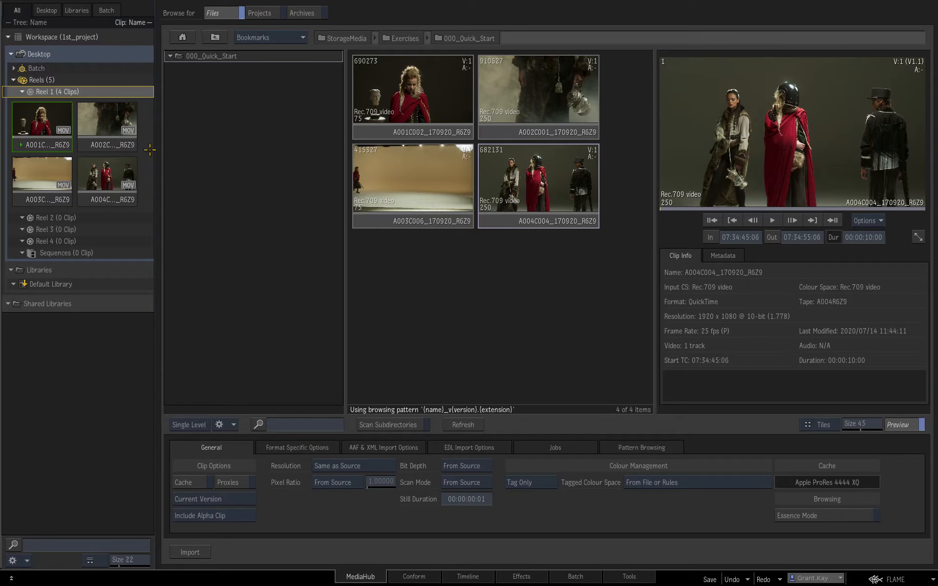
- Switch to the Timeline workspace and select several Reel 1 clips in the desktop reels, ending on A001C002_170920_R6Z9
left_click(487, 578)
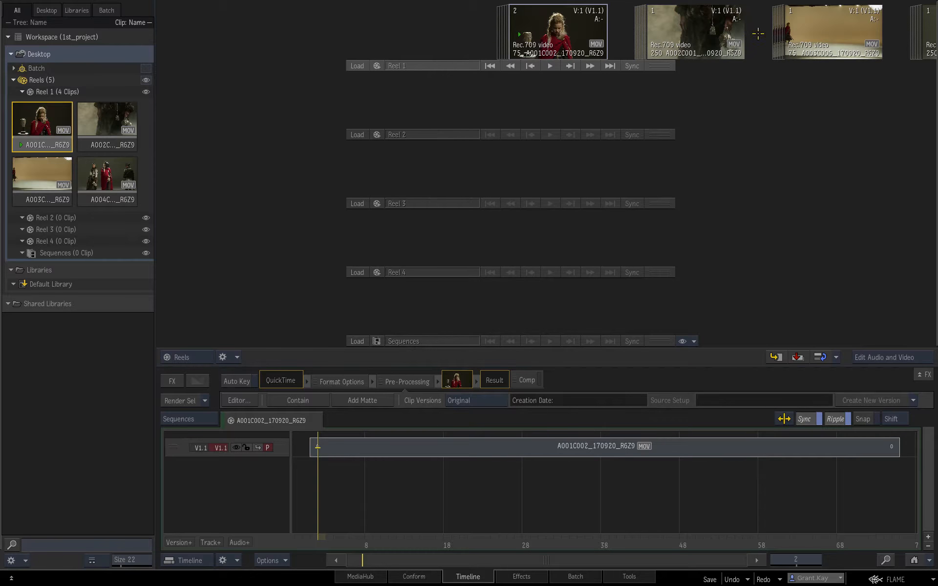
left_click_drag(758, 34, 500, 30)
left_click(442, 31)
left_click(572, 31)
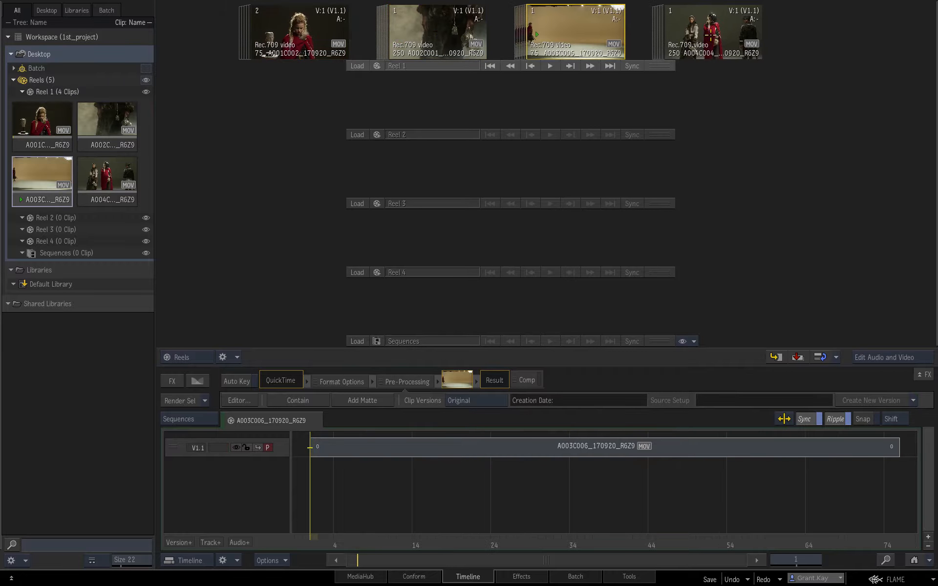
left_click(423, 29)
left_click(300, 30)
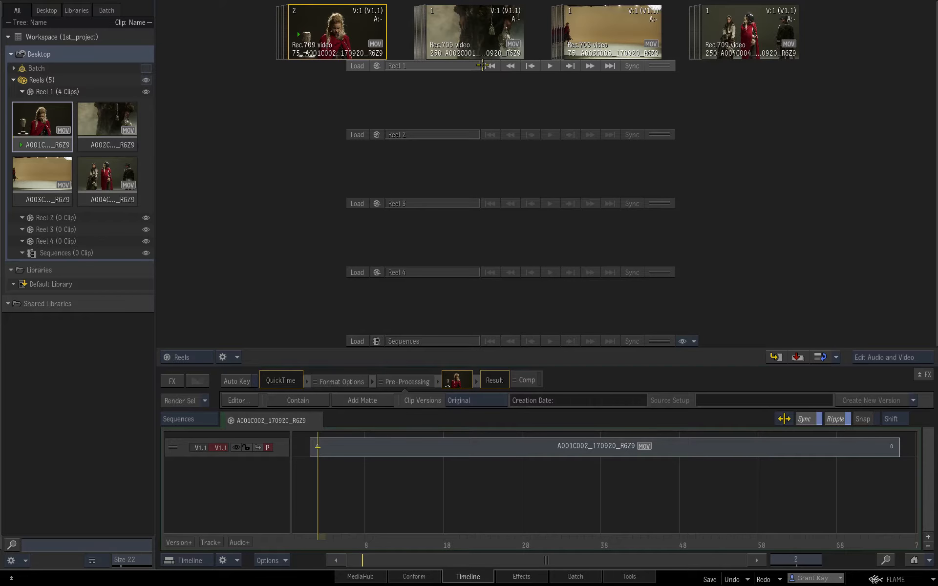
left_click(440, 34)
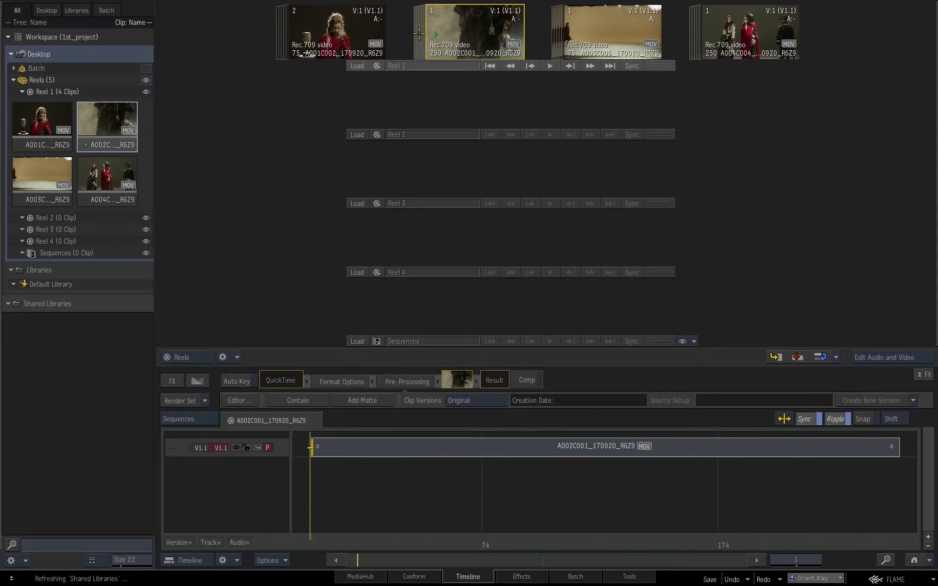
left_click(345, 30)
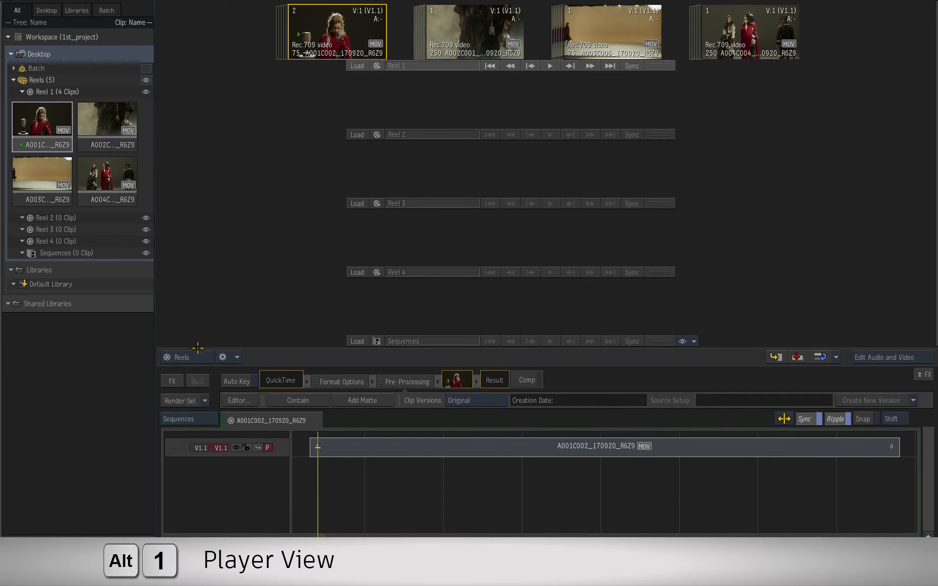
- Change the viewing area to the Player view and show the Reel 1 clips in turn, ending on A001C002_170920_R6Z9
left_click(204, 357)
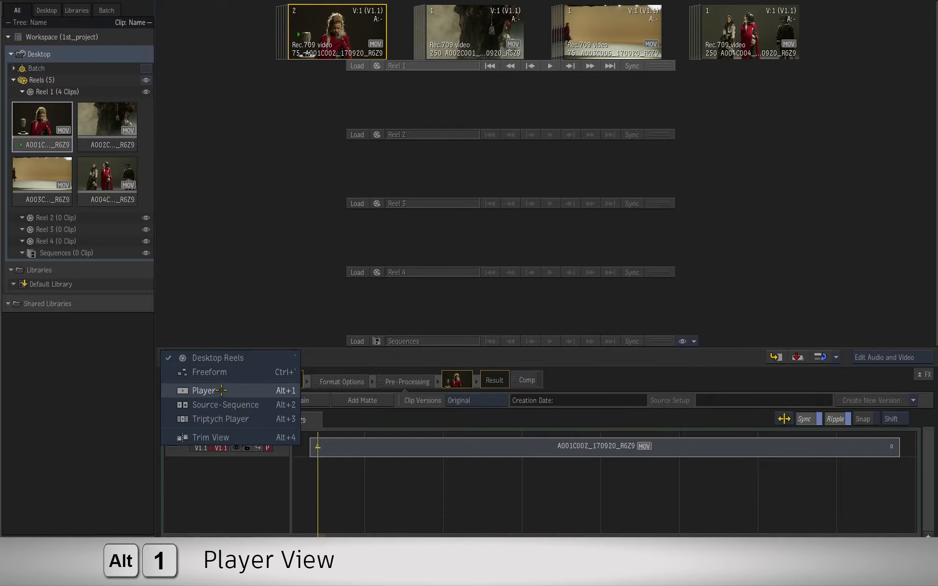
left_click(215, 390)
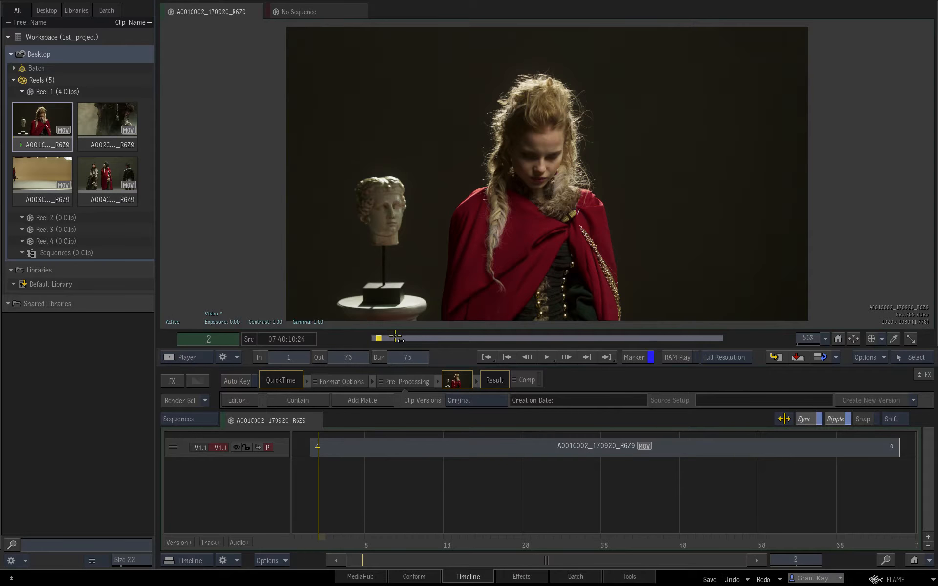
mouse_move(385, 337)
left_mouse_down()
mouse_move(459, 339)
mouse_move(375, 349)
left_mouse_up()
left_click(125, 133)
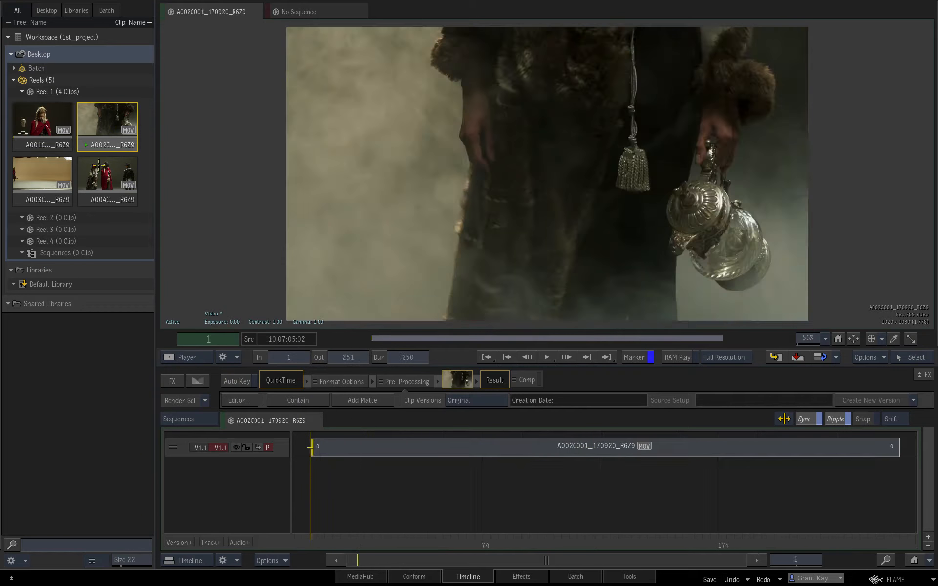
left_click(98, 173)
left_click(29, 180)
left_click(40, 132)
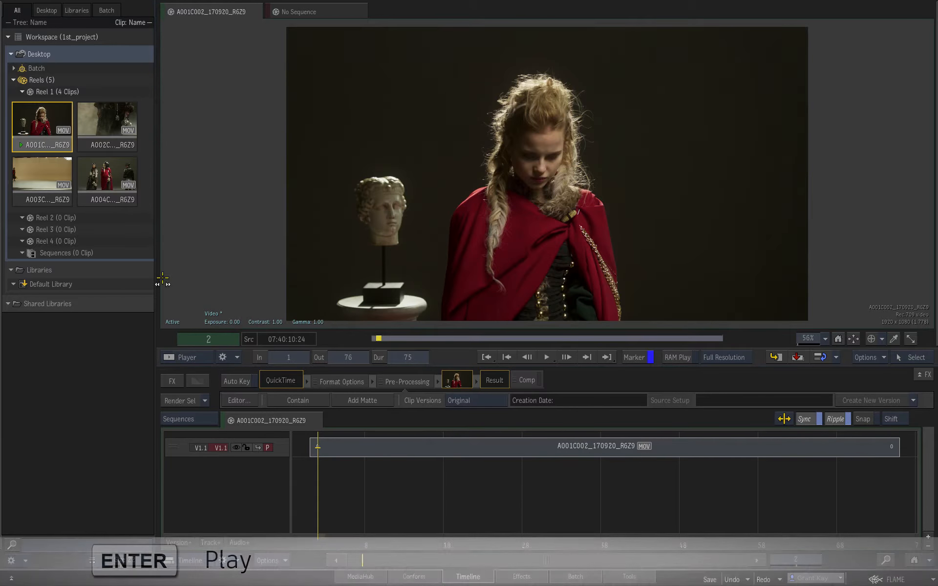
- Play and stop the A001C002_170920_R6Z9 clip, then scrub it back to its first frame
key("Return")
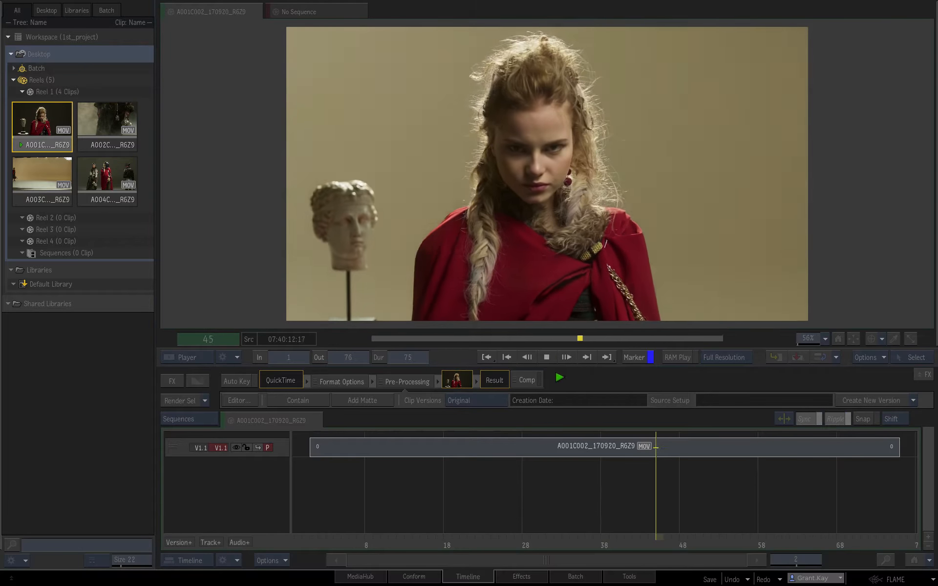
key("Return")
mouse_move(627, 338)
left_mouse_down()
mouse_move(520, 336)
mouse_move(591, 324)
mouse_move(408, 331)
mouse_move(464, 300)
left_mouse_up()
- Show the player full screen, scrub through the clip and bring up the full-screen playback controls
key("ctrl+Escape")
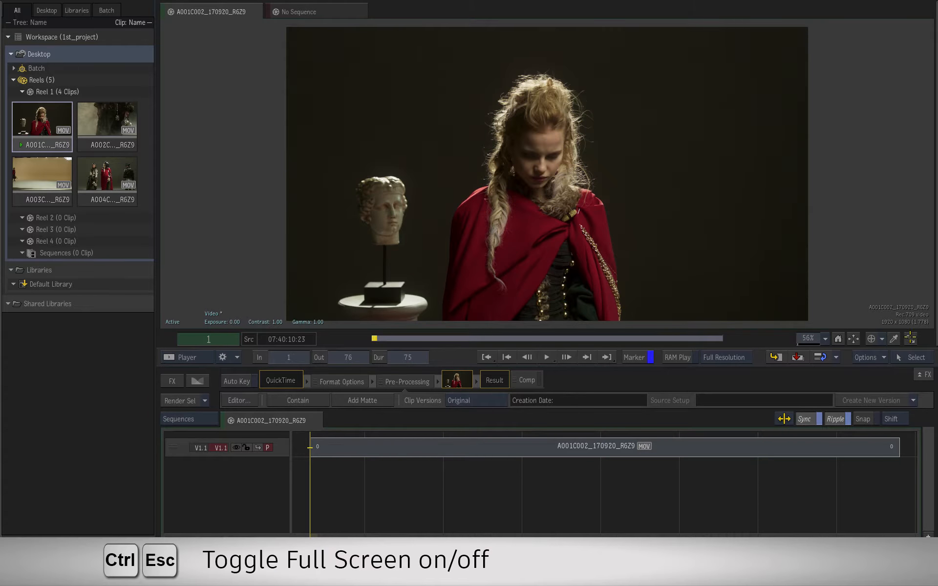
left_click(909, 337)
left_click_drag(300, 544, 450, 543)
left_click(470, 557)
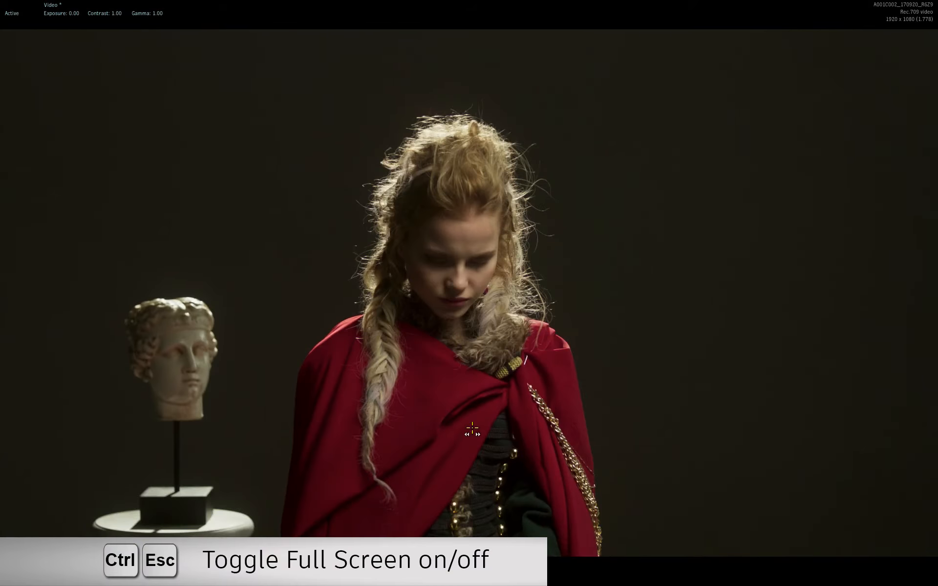
mouse_move(472, 562)
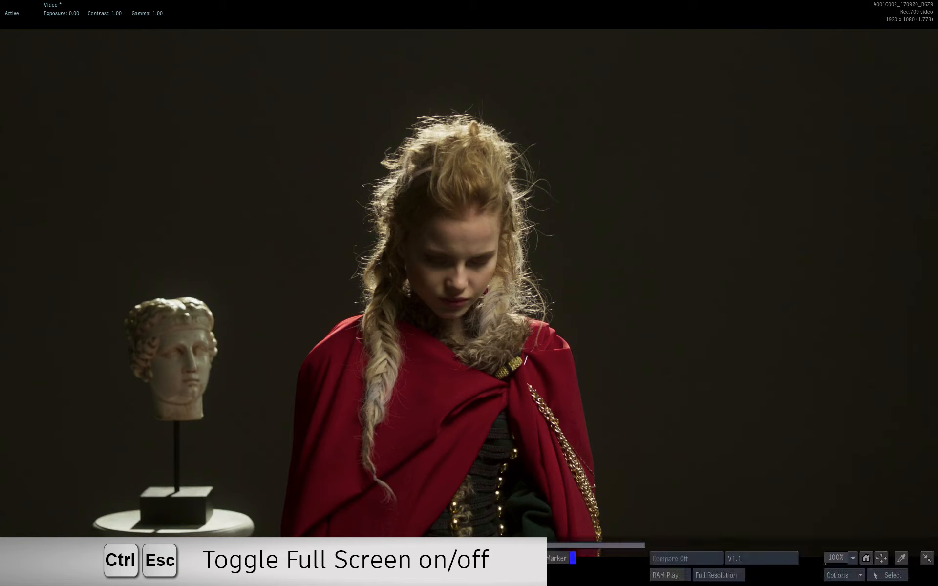
- Leave the full-screen player and create a new sequence named 1st edit in the Sequences reel, with the default settings
left_click(927, 558)
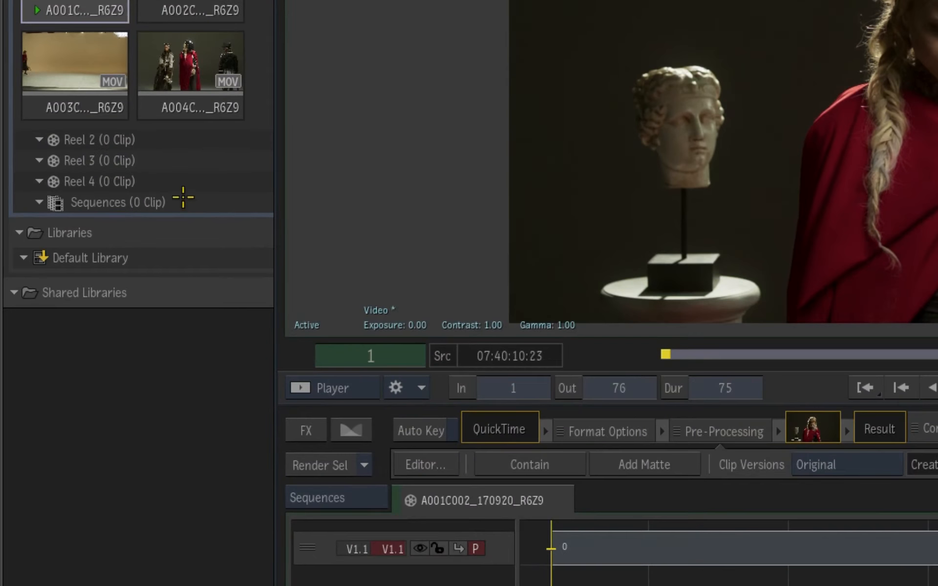
right_click(108, 252)
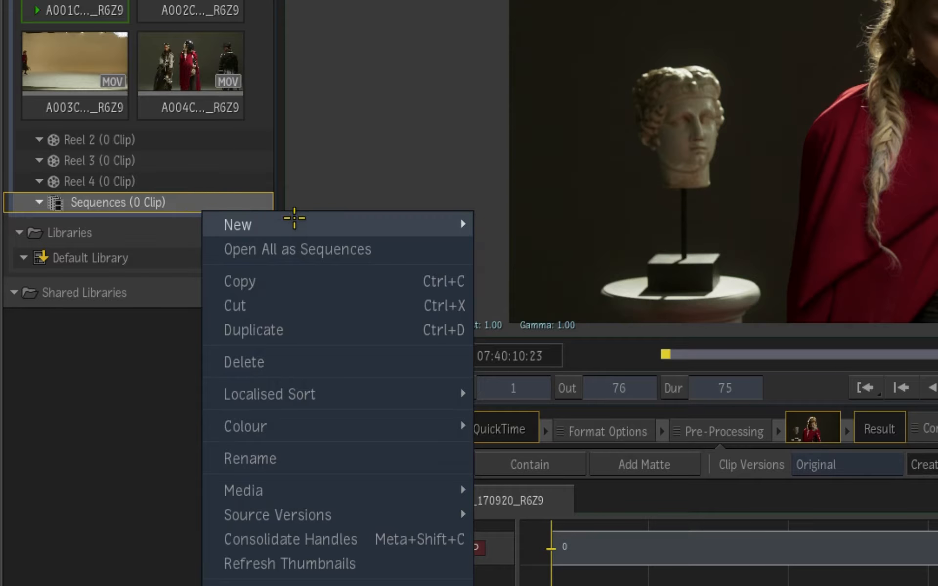
mouse_move(385, 221)
left_click(493, 223)
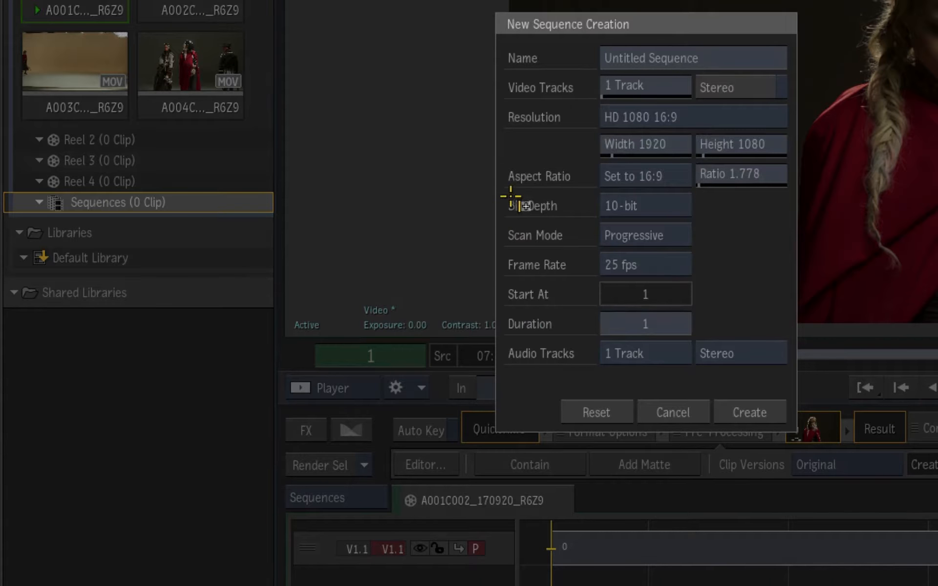
left_click(741, 54)
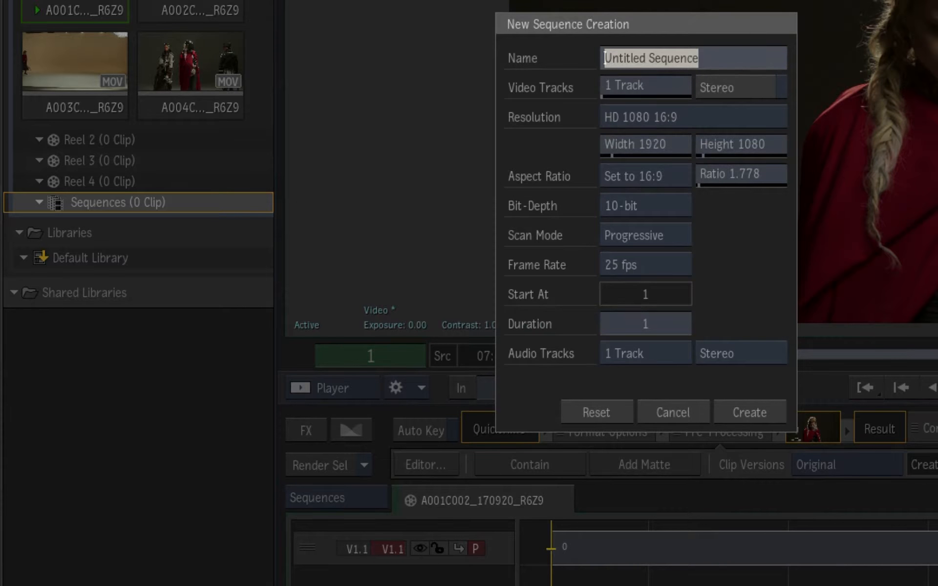
type("1st edit")
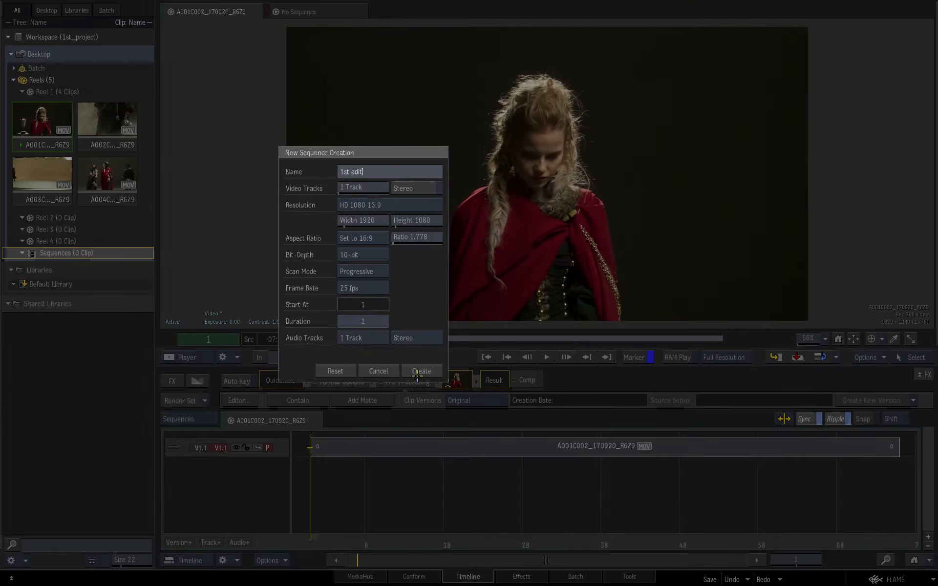
left_click(749, 412)
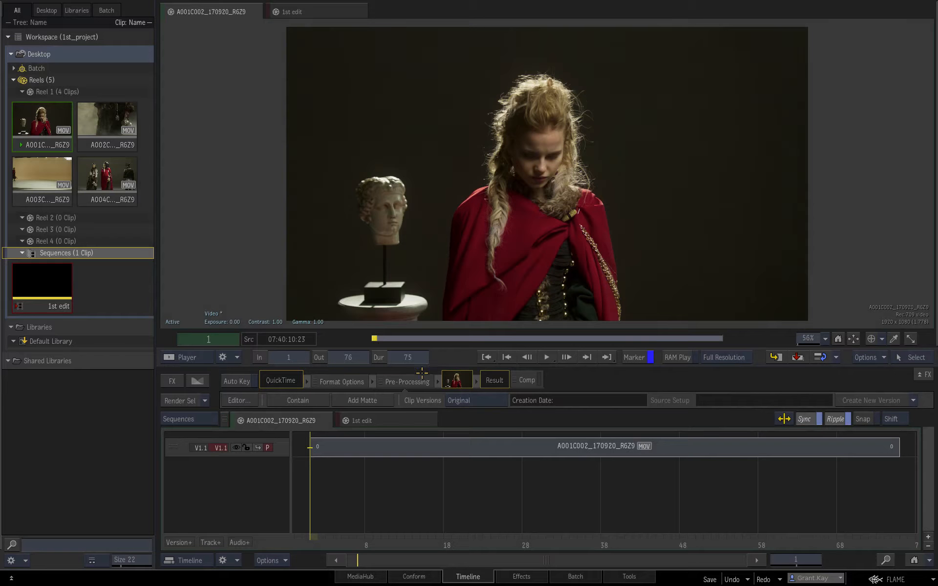
- Open the 1st edit sequence and place A001C002_170920_R6Z9 at its start, followed directly by A002C001_170920_R6Z9 on track V1.1
left_click(391, 420)
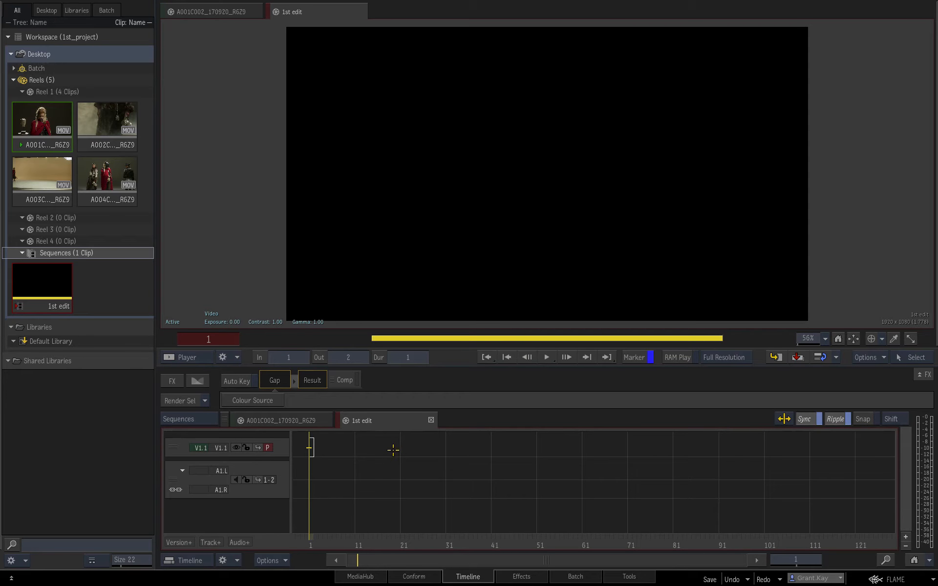
left_click_drag(42, 120, 313, 456)
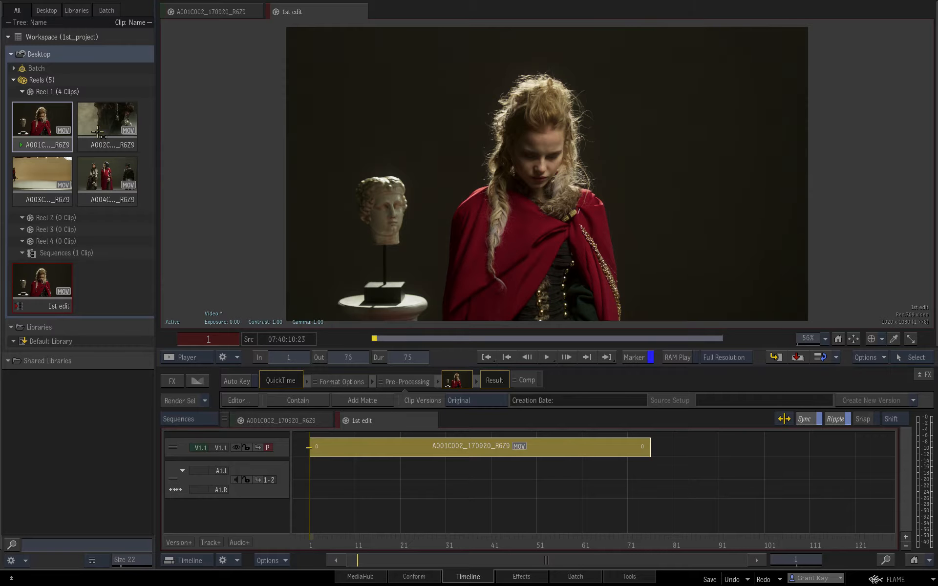
left_click_drag(98, 131, 657, 451)
key("shift")
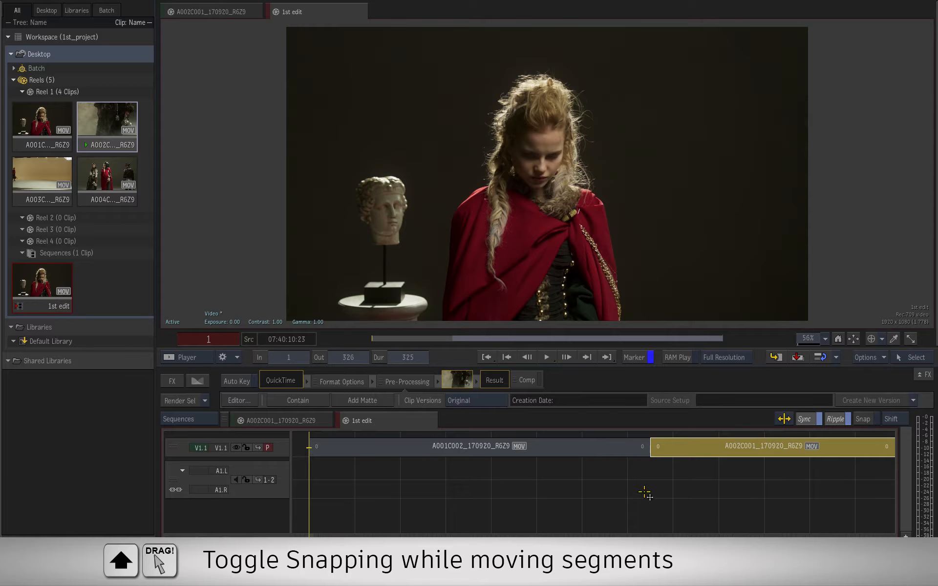
left_click(640, 511)
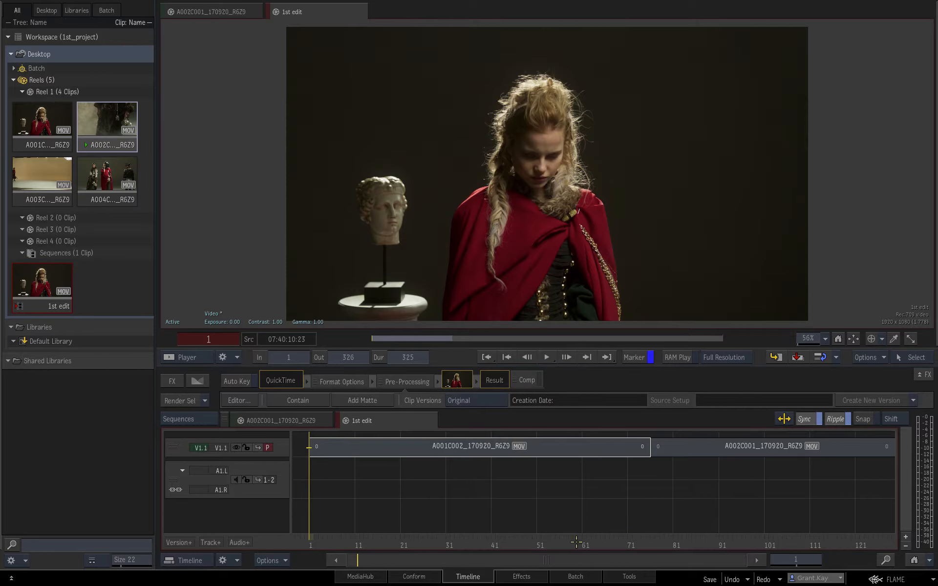
- Pan and zoom the timeline on the first clip, and fit the whole sequence to the timeline window
left_click_drag(548, 559, 539, 537)
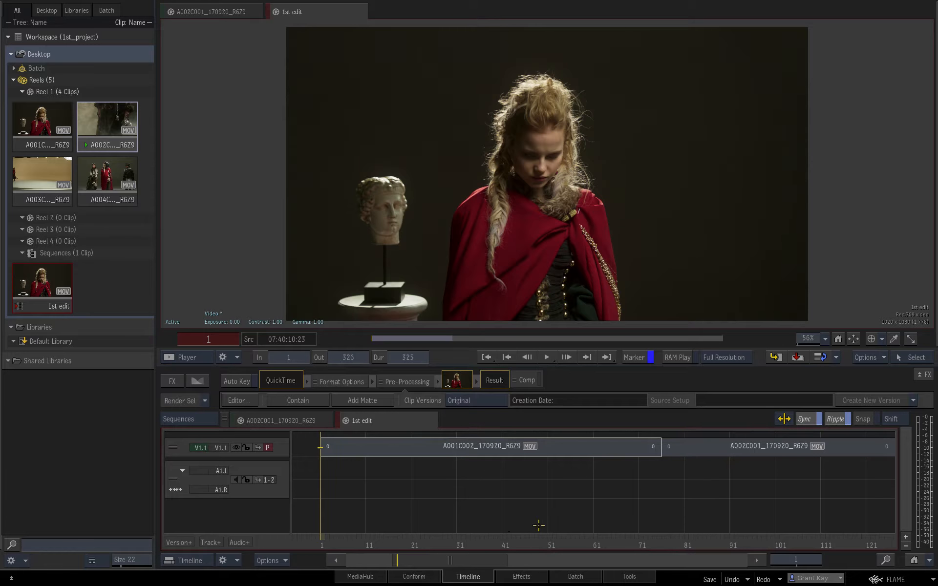
left_click_drag(449, 563, 485, 402)
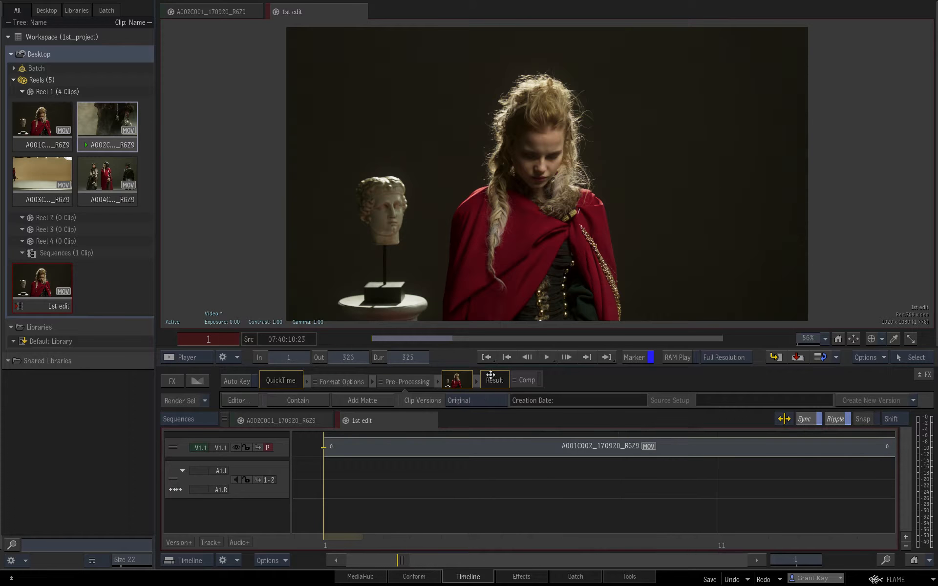
key("ctrl+Home")
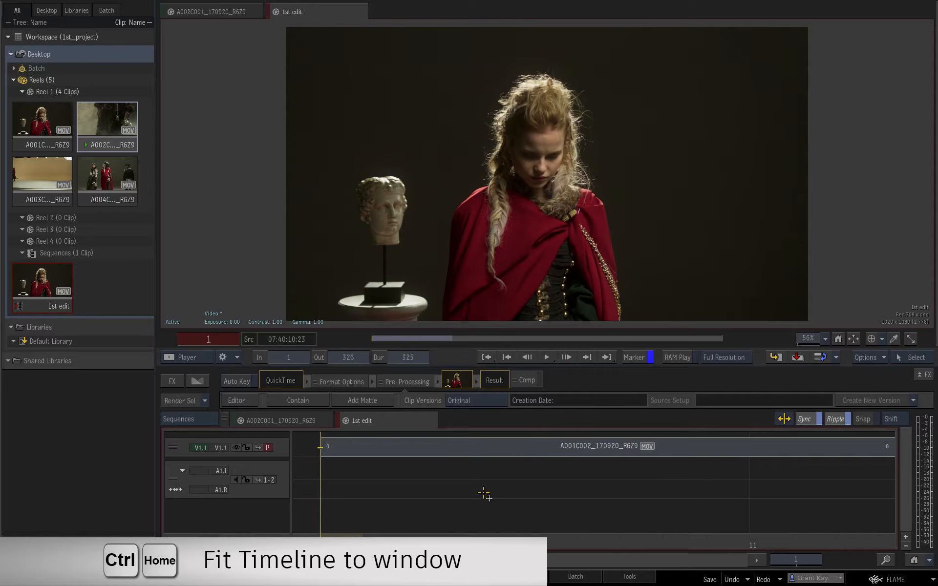
key("ctrl+Home")
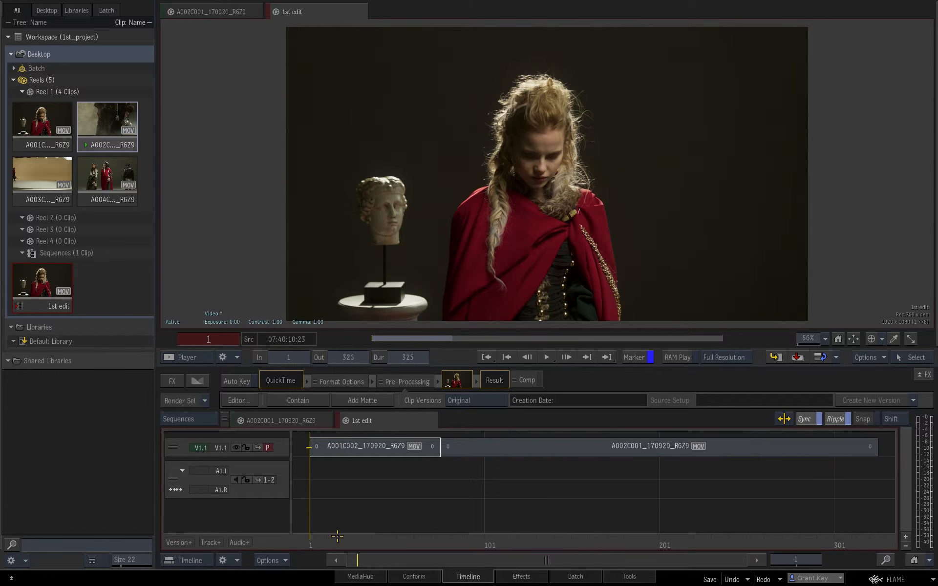
- Play and stop the 1st edit sequence, and scrub the positioner through both clips
key("Return")
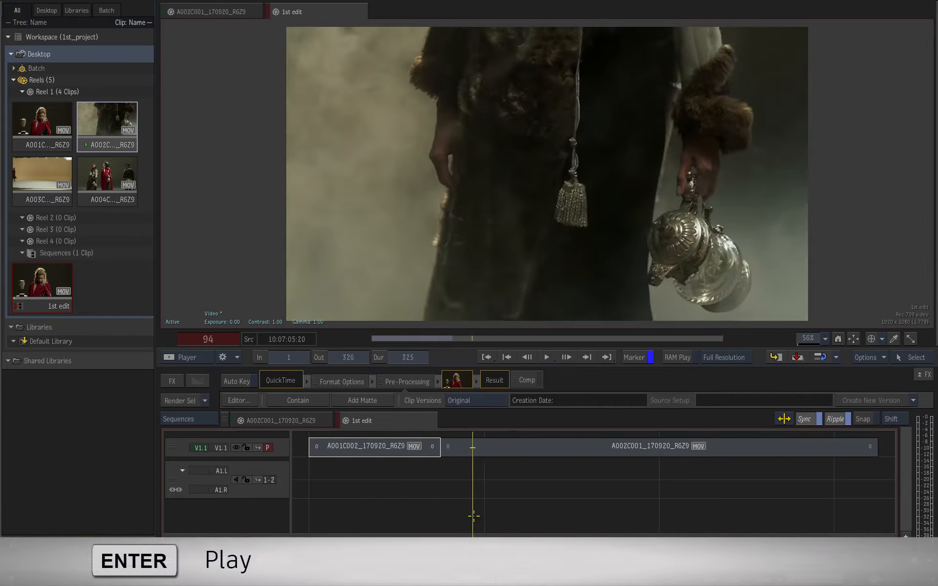
left_click(546, 356)
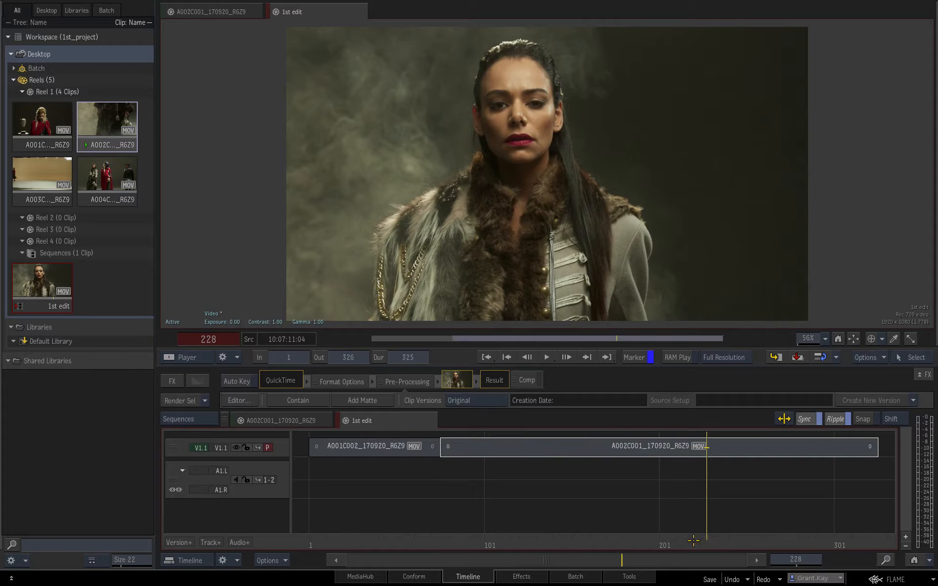
left_click_drag(524, 539, 567, 538)
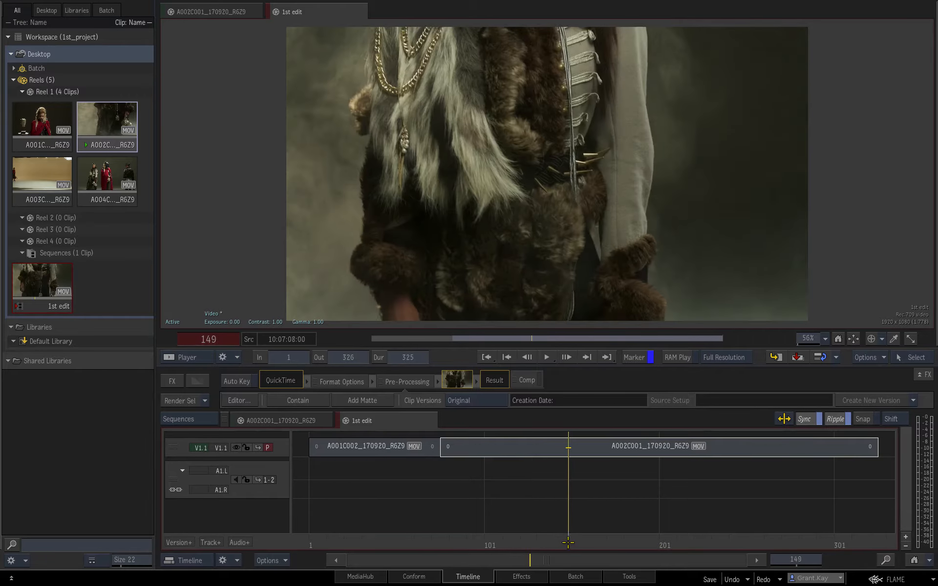
left_click_drag(798, 537, 363, 540)
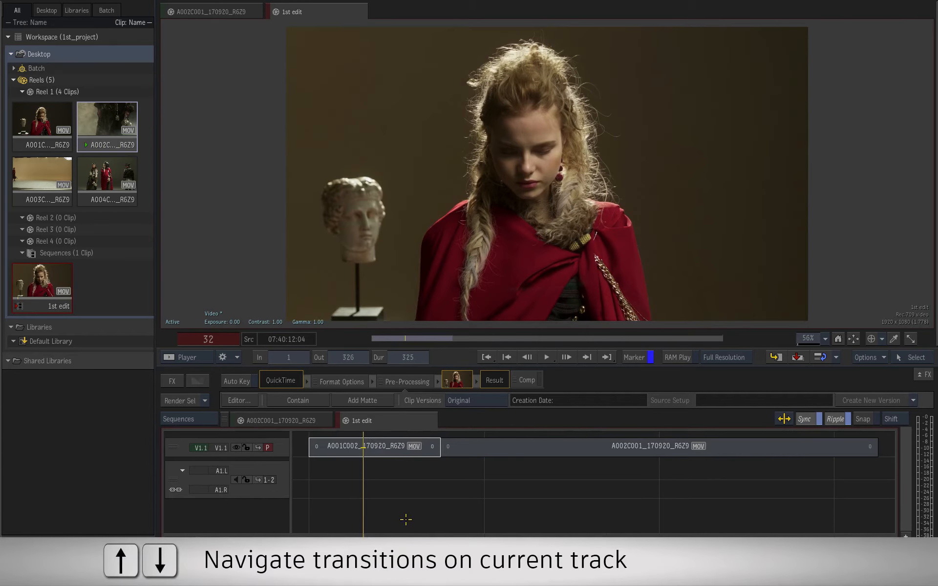
- Step back and forth between the transitions on the current track, ending on the cut between the two clips
key("Down")
key("Down")
key("Up")
key("Up")
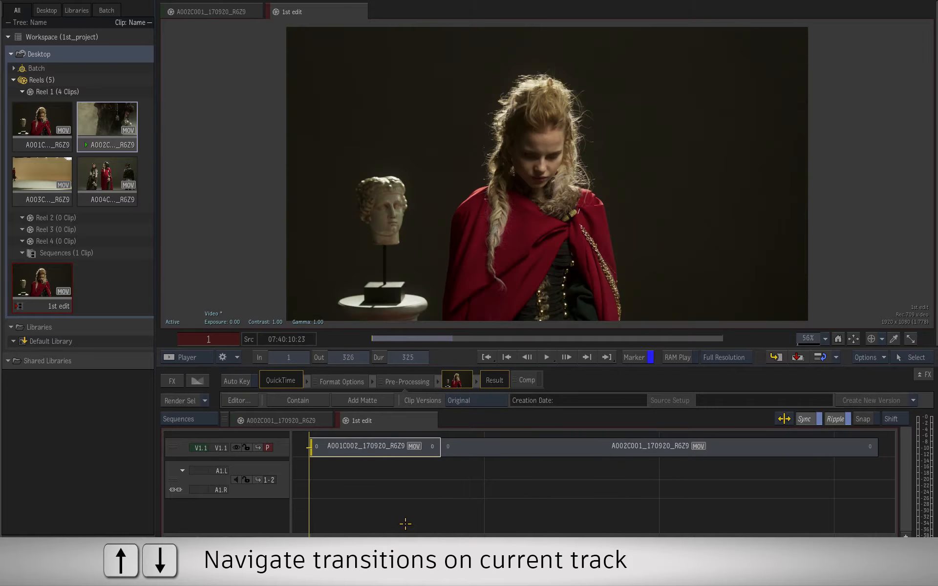
key("Down")
key("Up")
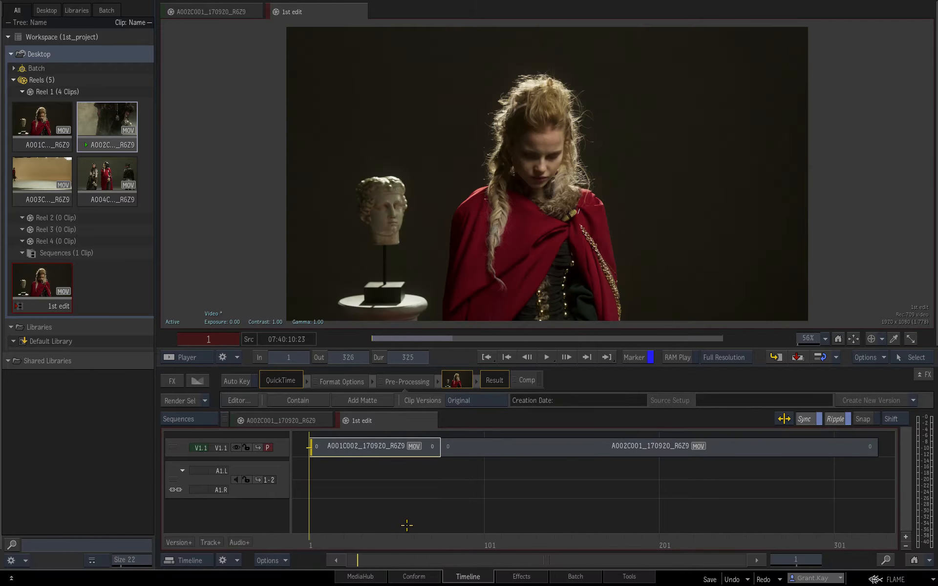
key("Down")
key("Down")
key("Up")
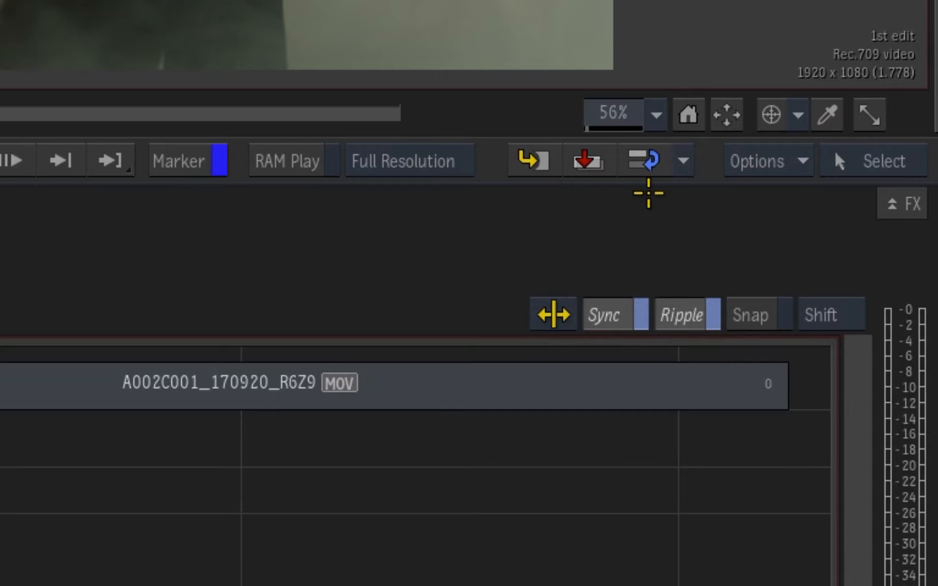
- Choose the Trim edit mode and trim about 98 frames off the head of the A002C001_170920_R6Z9 segment
left_click(549, 307)
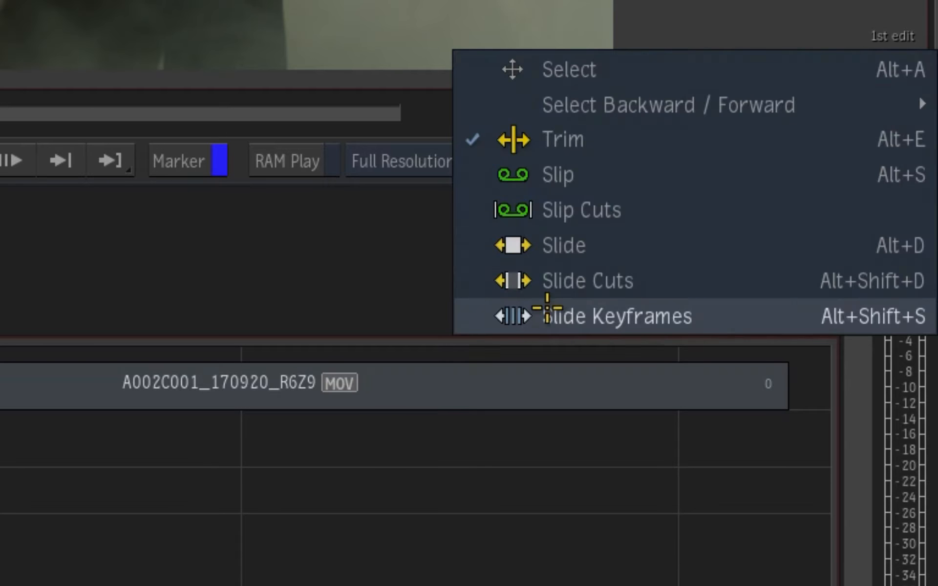
left_click(624, 141)
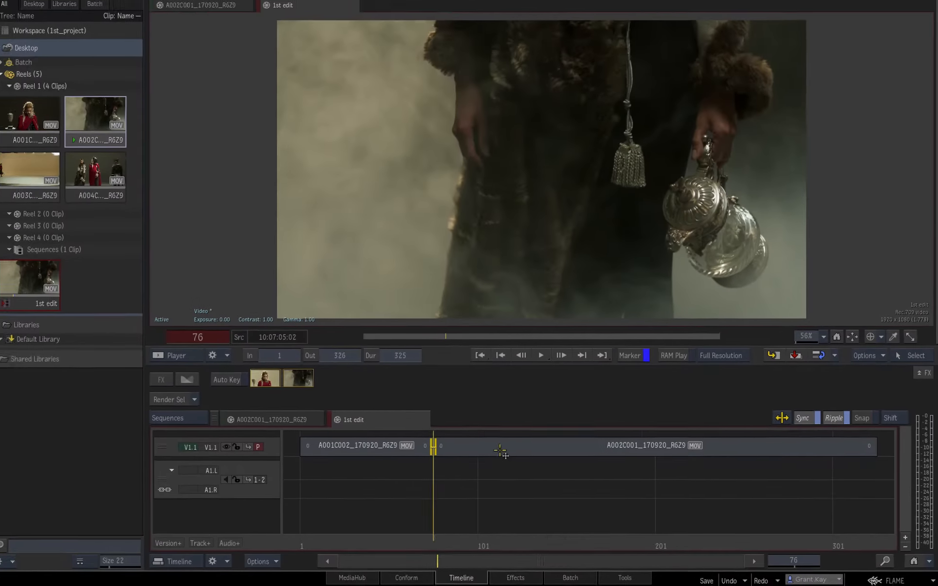
left_click_drag(457, 456, 632, 454)
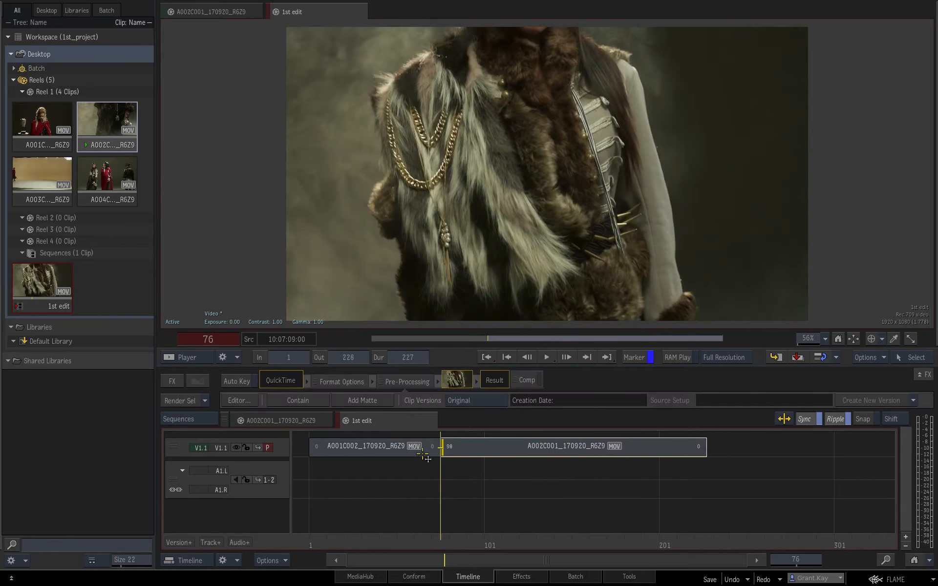
- Trim about 12 frames off the tail of A001C002_170920_R6Z9 and about 29 frames off the tail of A002C001_170920_R6Z9
left_click_drag(432, 453, 399, 455)
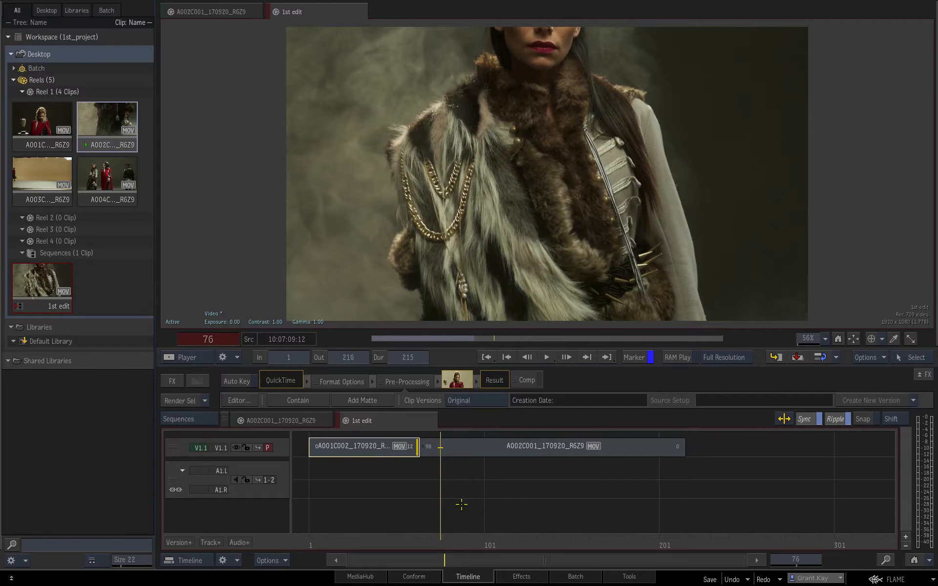
left_click_drag(425, 543, 533, 525)
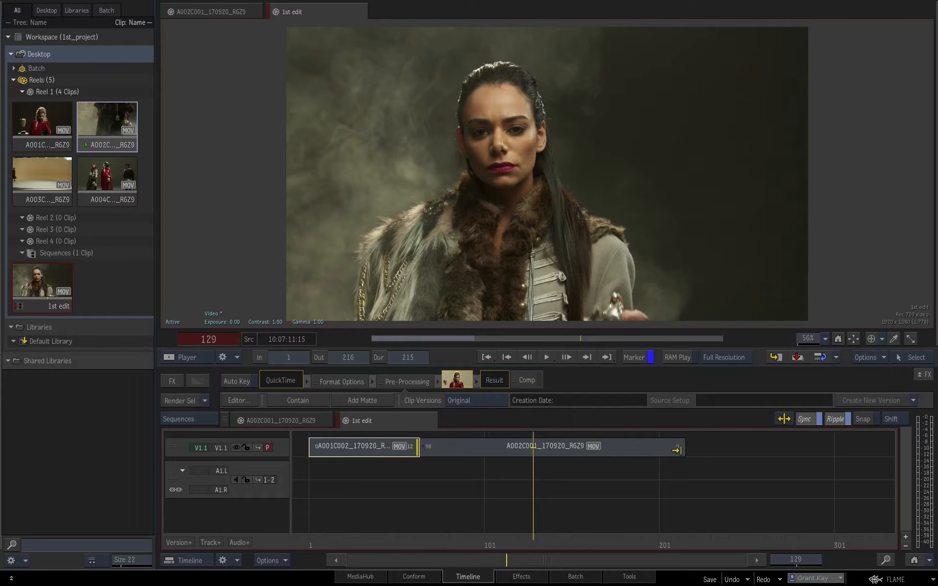
left_click_drag(676, 449, 637, 455)
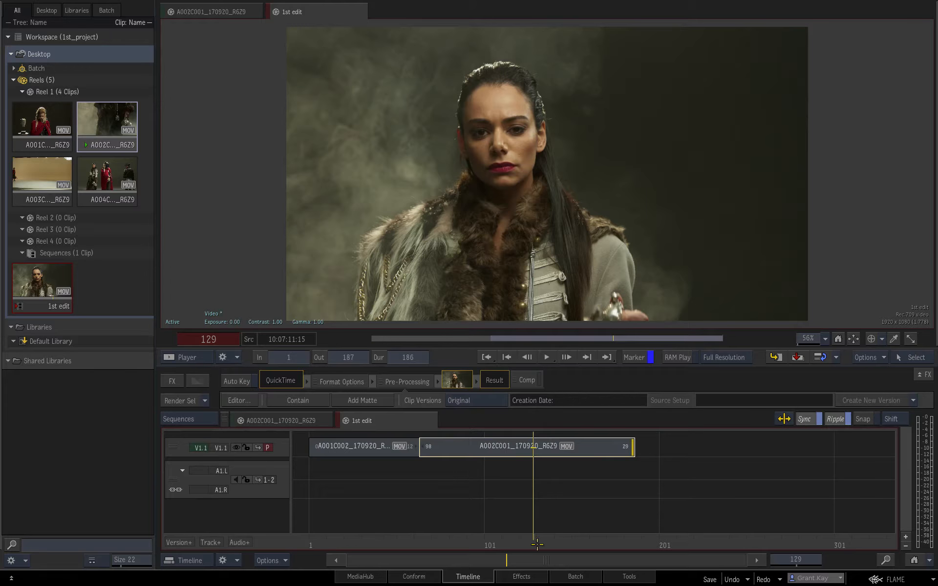
- Split the A002C001_170920_R6Z9 segment at frame 162 and remove the short piece after the split from the timeline
left_click_drag(537, 544, 619, 533)
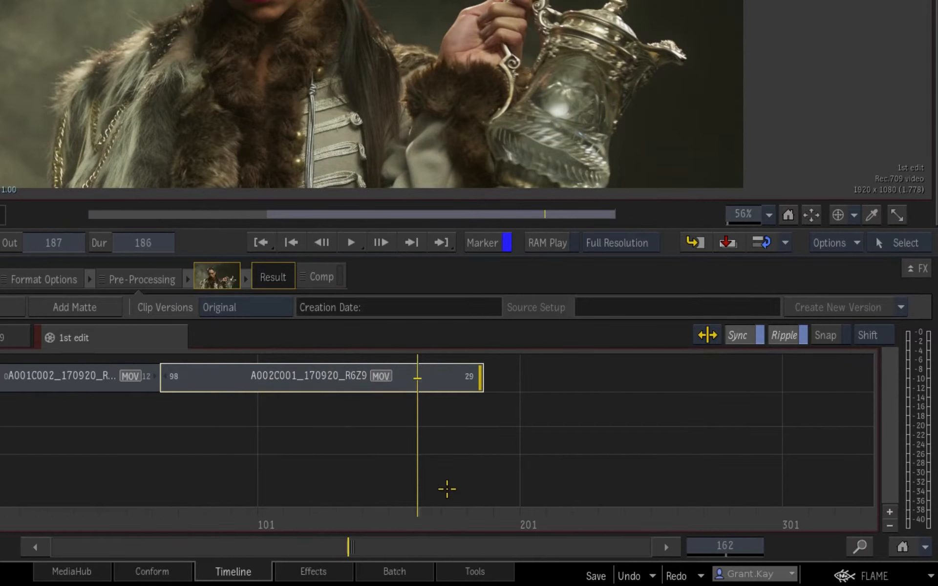
key("x")
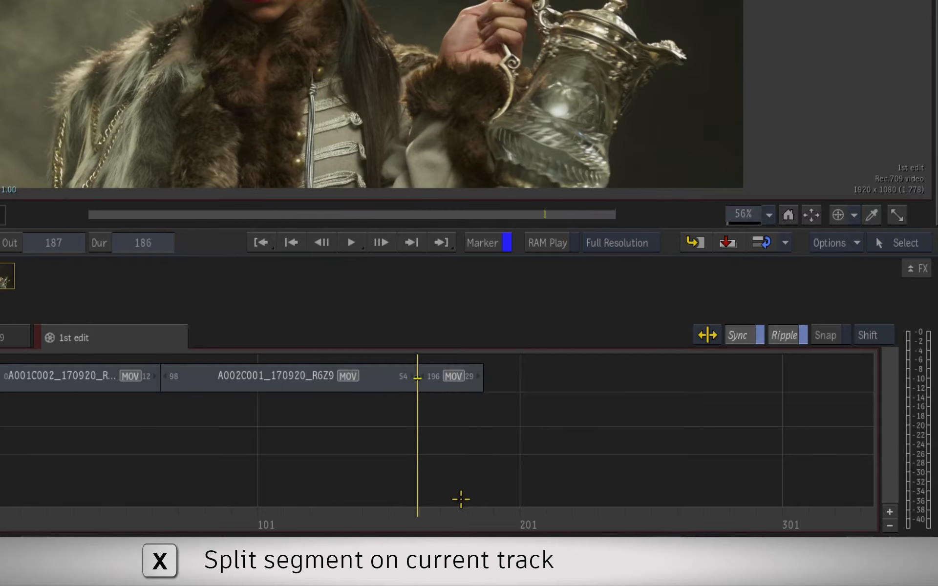
left_click(448, 376)
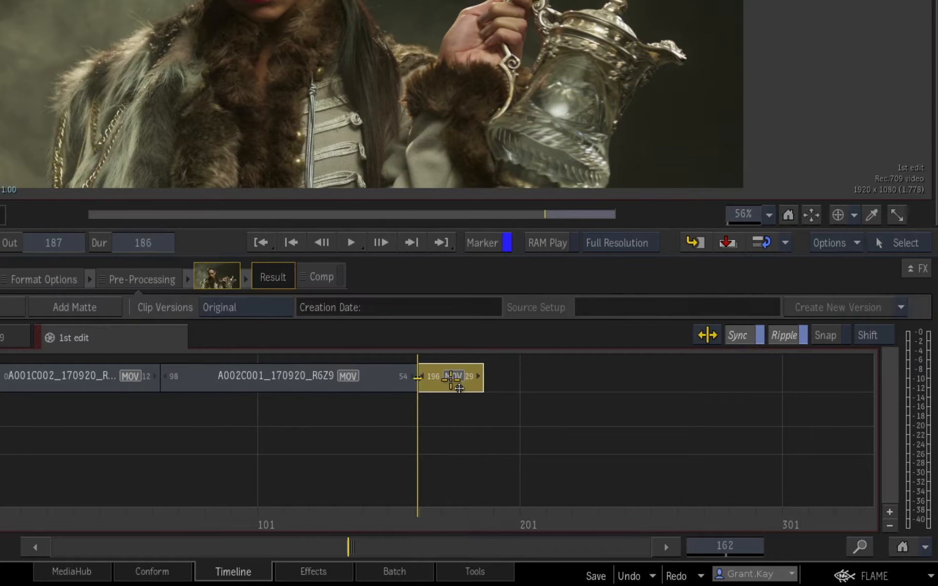
right_click(447, 376)
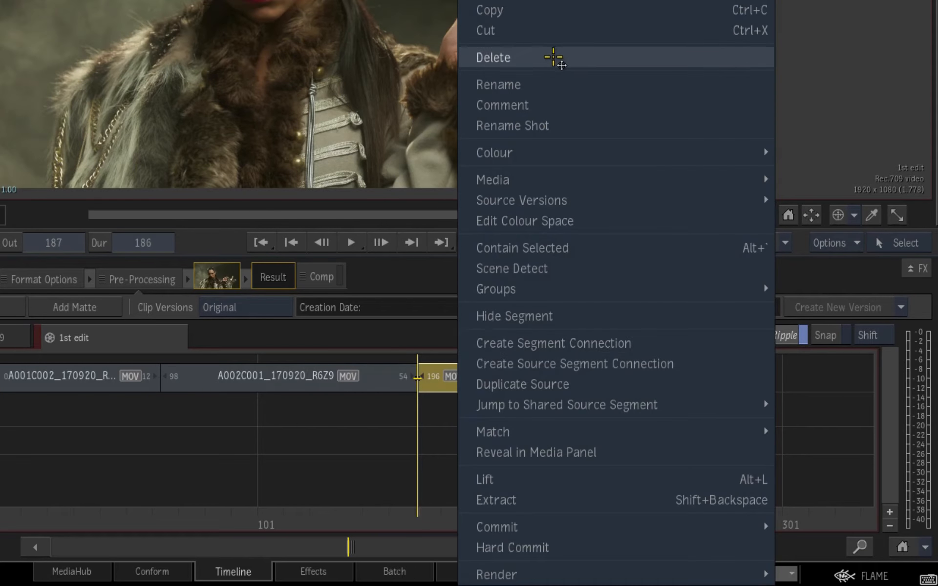
left_click(408, 88)
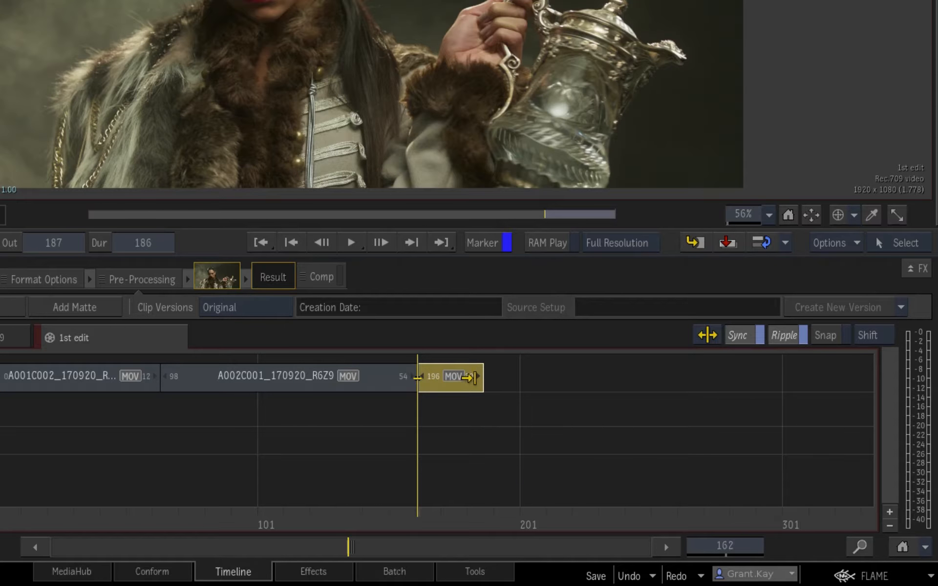
left_click_drag(450, 376, 431, 582)
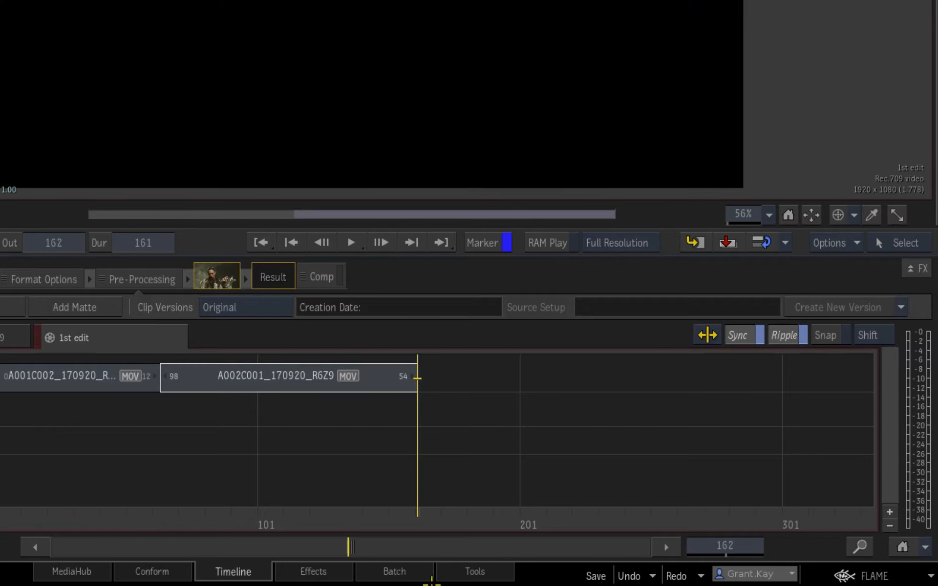
- Fit the shortened sequence to the timeline window and scrub back to near the start of the first clip
left_click(898, 539)
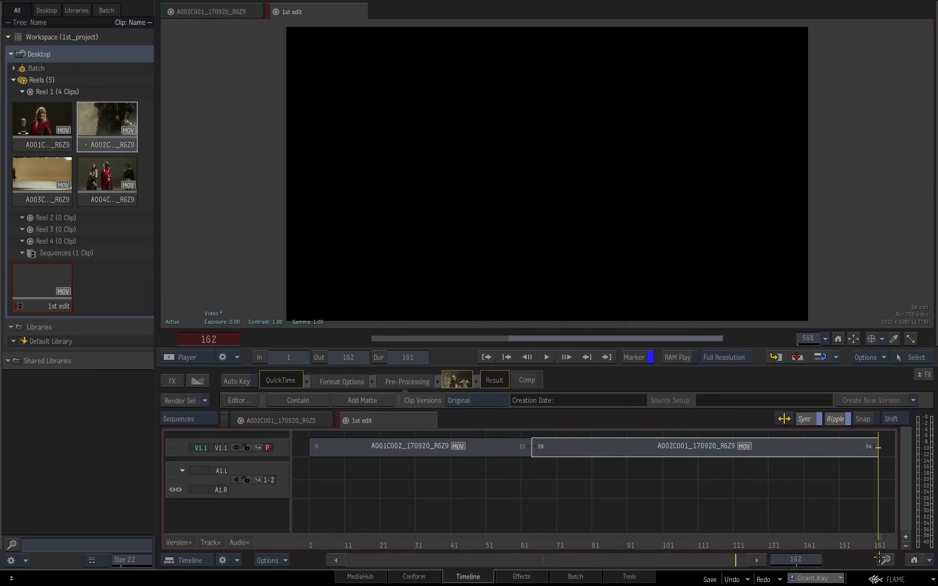
left_click_drag(878, 543, 324, 537)
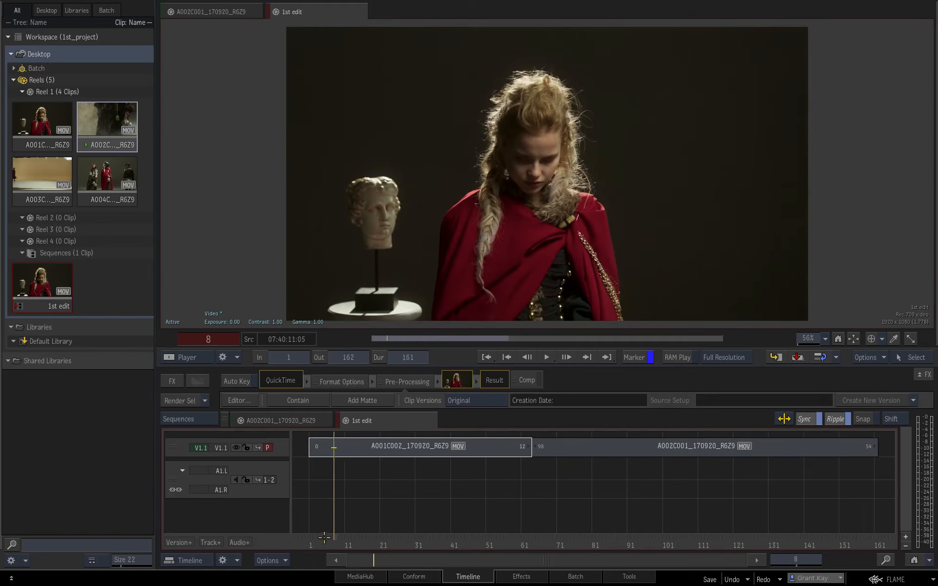
- Look through the contextual options of the A001C002_170920_R6Z9 segment and the list of timeline edit modes
right_click(353, 448)
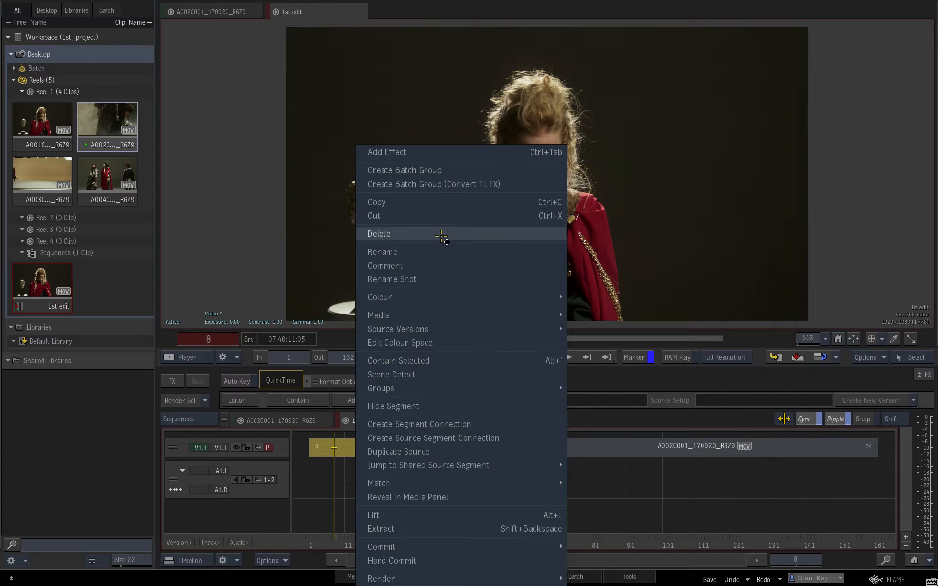
left_click(686, 381)
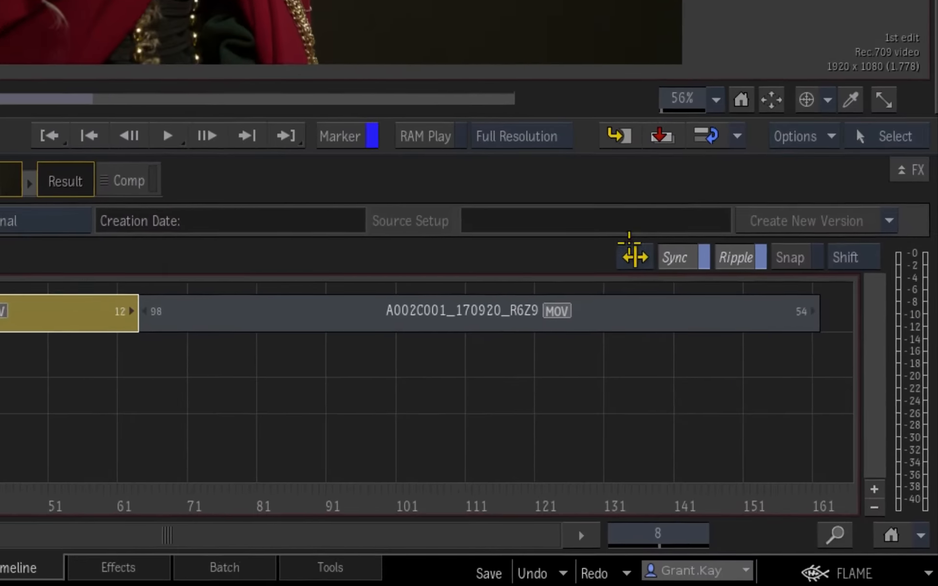
left_click(784, 418)
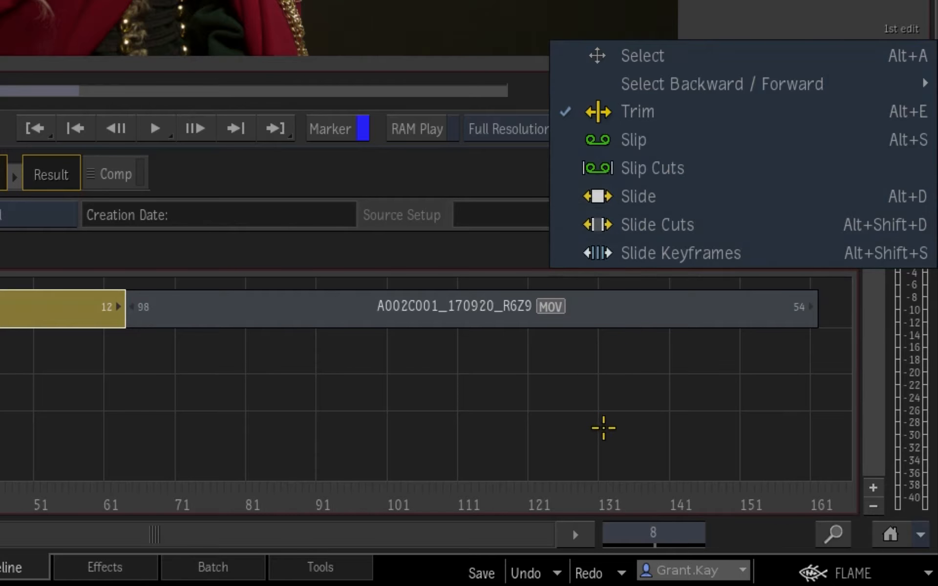
left_click(604, 429)
- Open the keyboard shortcuts list and search it for "insert"
left_click(877, 568)
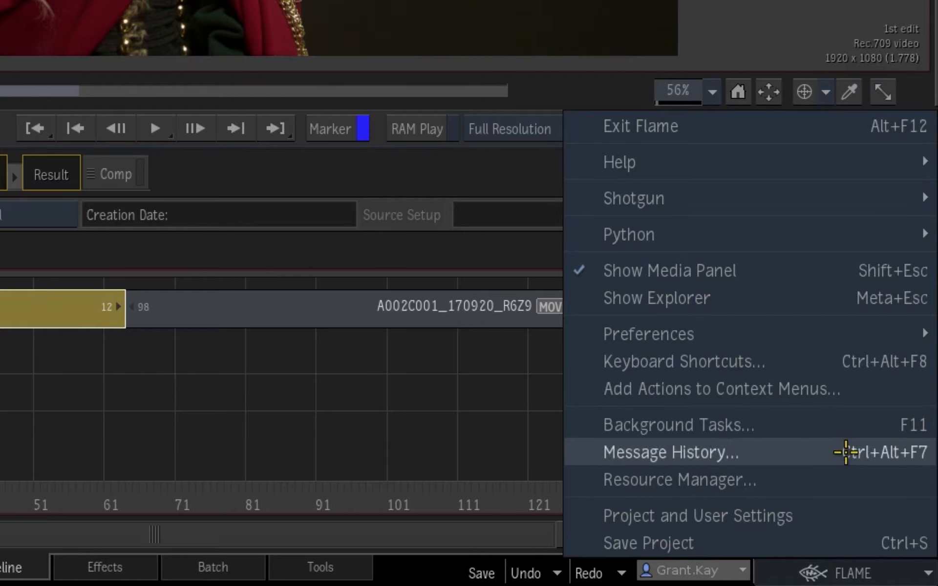
left_click(841, 362)
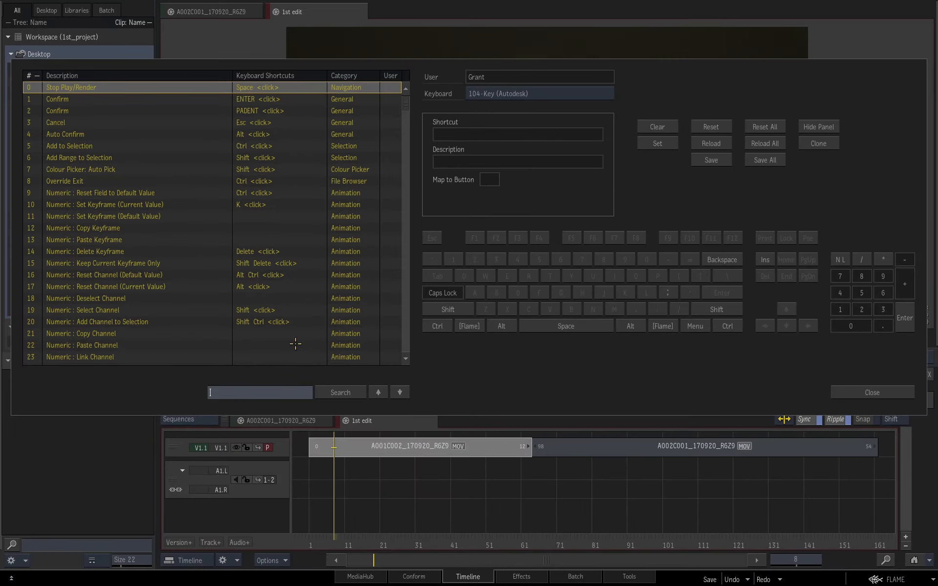
type("insert")
left_click(332, 393)
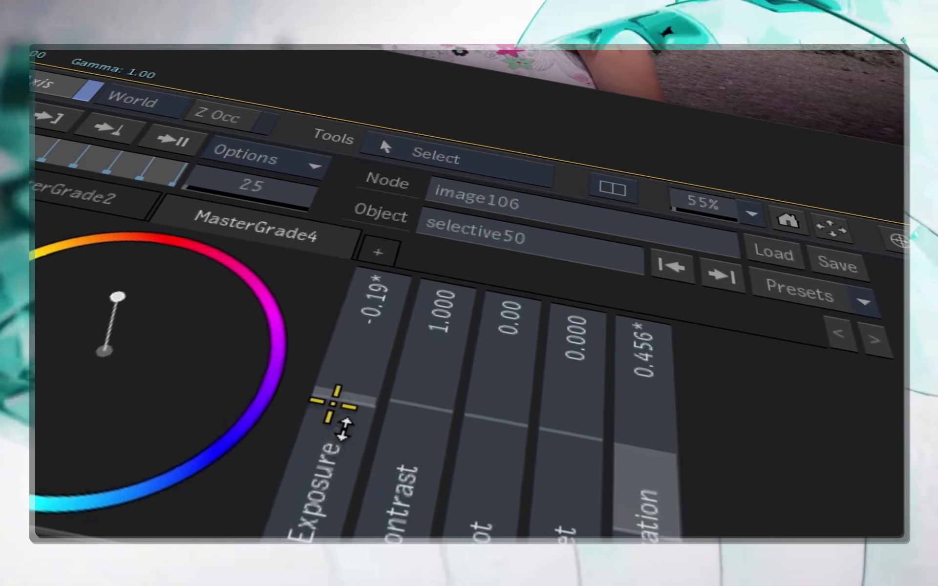
left_click_drag(335, 402, 398, 395)
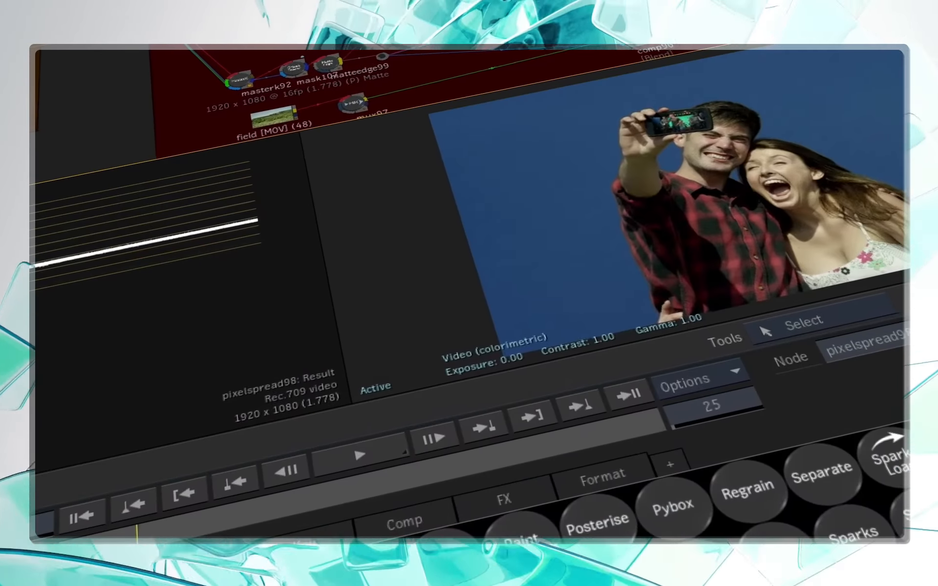
left_click(610, 46)
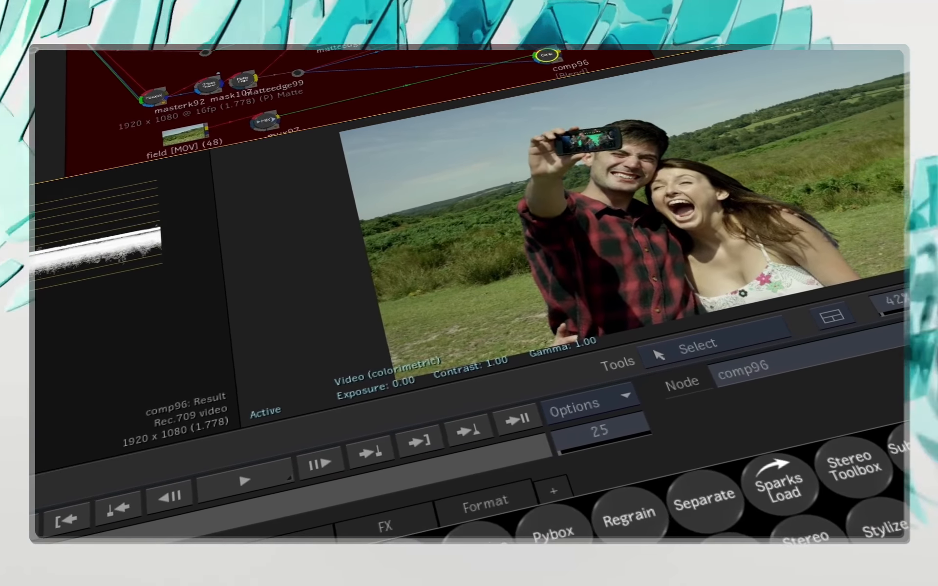
left_click_drag(606, 25, 320, 76)
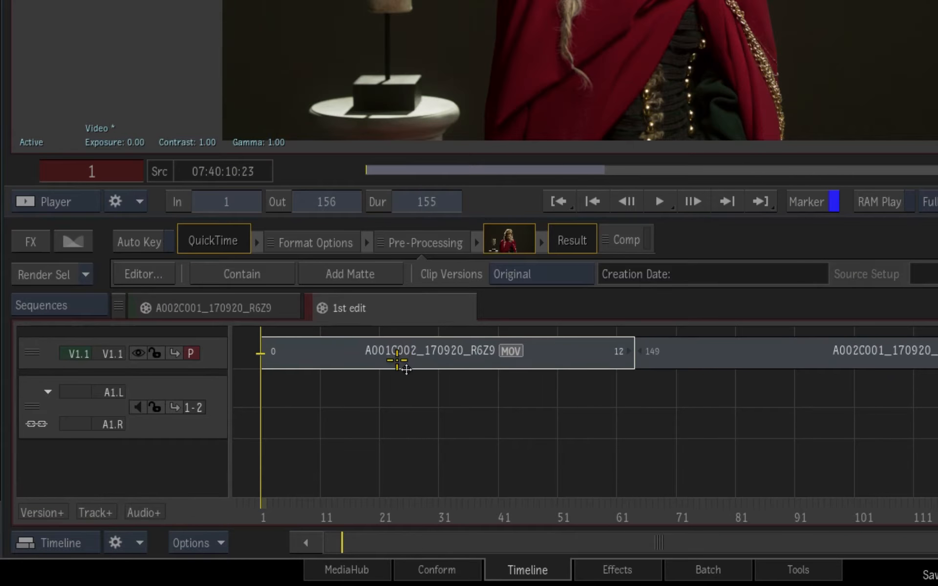
- Add a Blur effect to the A001C002_170920_R6Z9 segment, using the Radial type with an Amount of 43
left_click(387, 451)
key("ctrl+Tab")
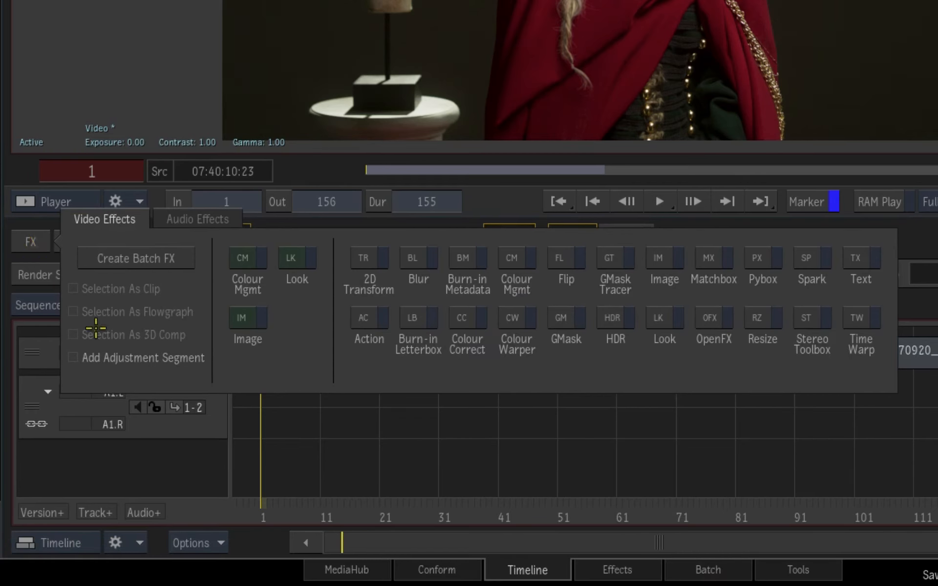
left_click(412, 253)
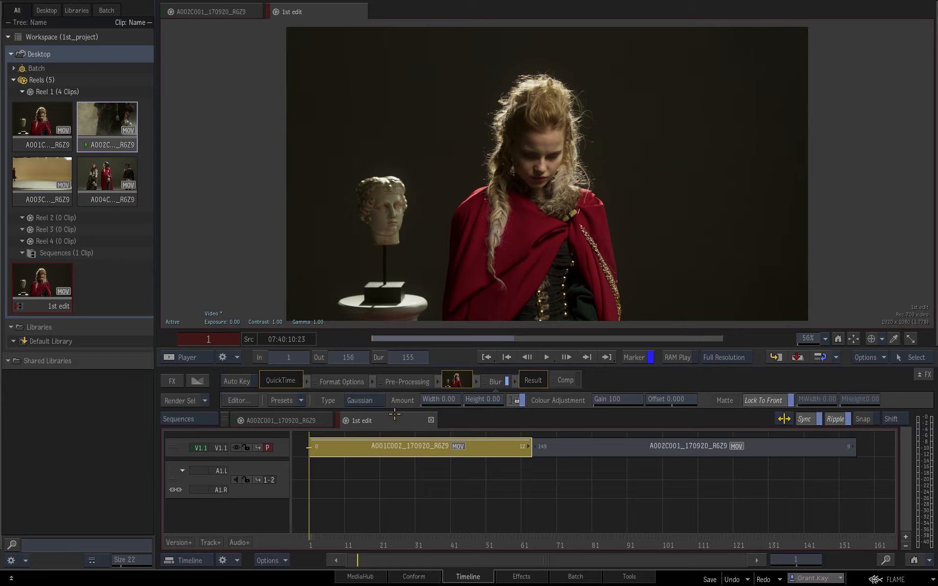
left_click(368, 399)
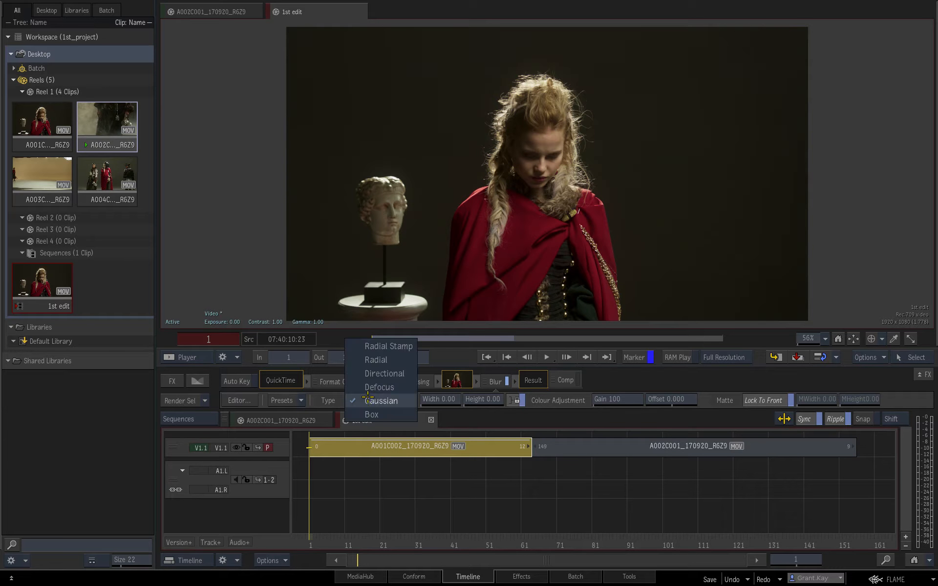
left_click(370, 362)
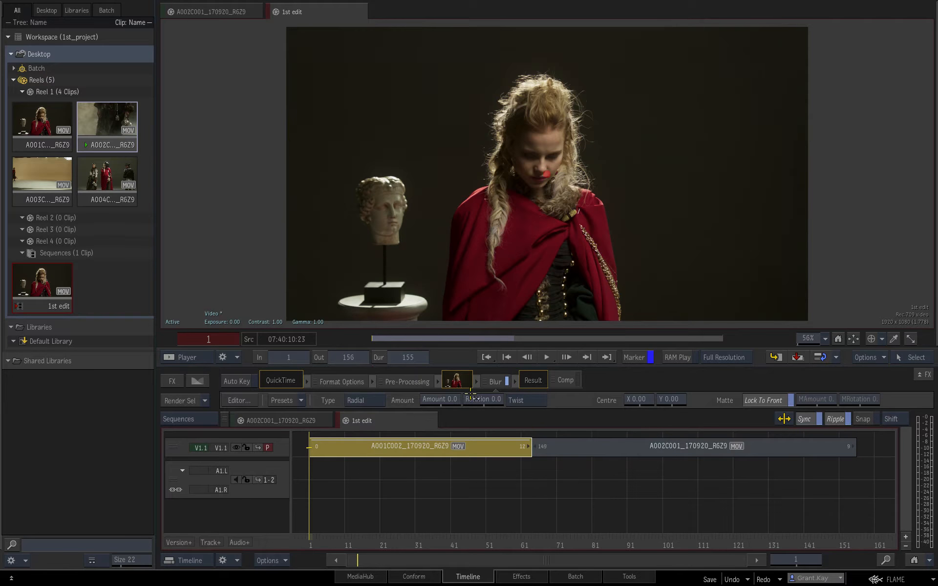
mouse_move(470, 398)
left_mouse_down()
mouse_move(481, 398)
mouse_move(464, 397)
left_mouse_up()
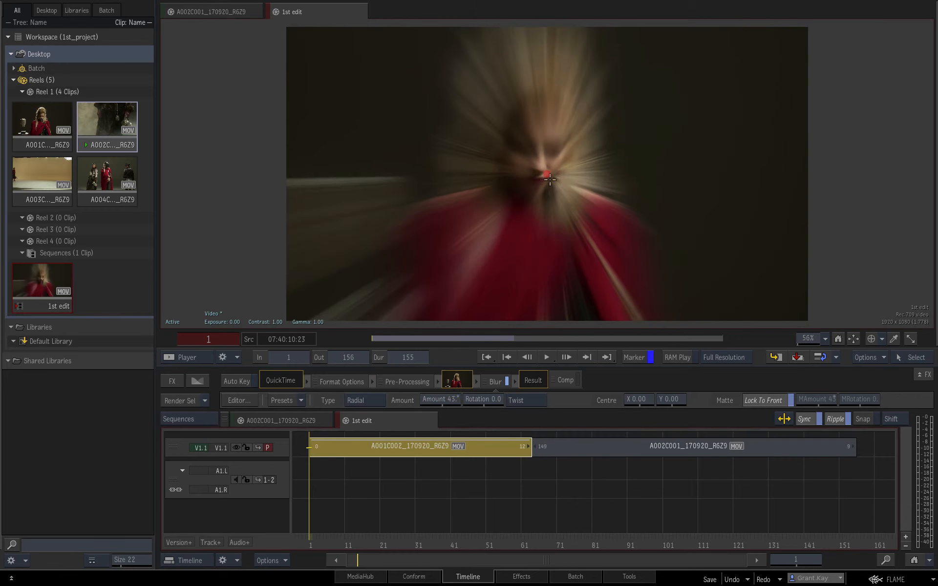
- Animate the radial blur's centre with Auto Key so it sits on the woman's face at frames 1 and 62
mouse_move(549, 180)
left_mouse_down()
mouse_move(481, 161)
mouse_move(597, 161)
mouse_move(434, 161)
mouse_move(473, 147)
mouse_move(451, 161)
mouse_move(459, 177)
left_mouse_up()
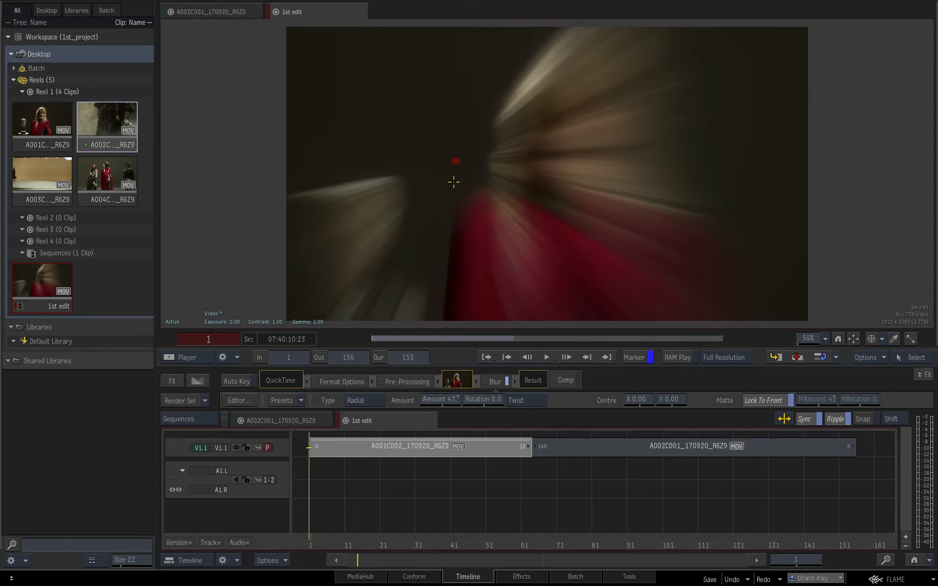
left_click(234, 381)
left_click_drag(456, 161, 538, 156)
left_click_drag(373, 538, 524, 539)
left_click_drag(541, 155, 551, 159)
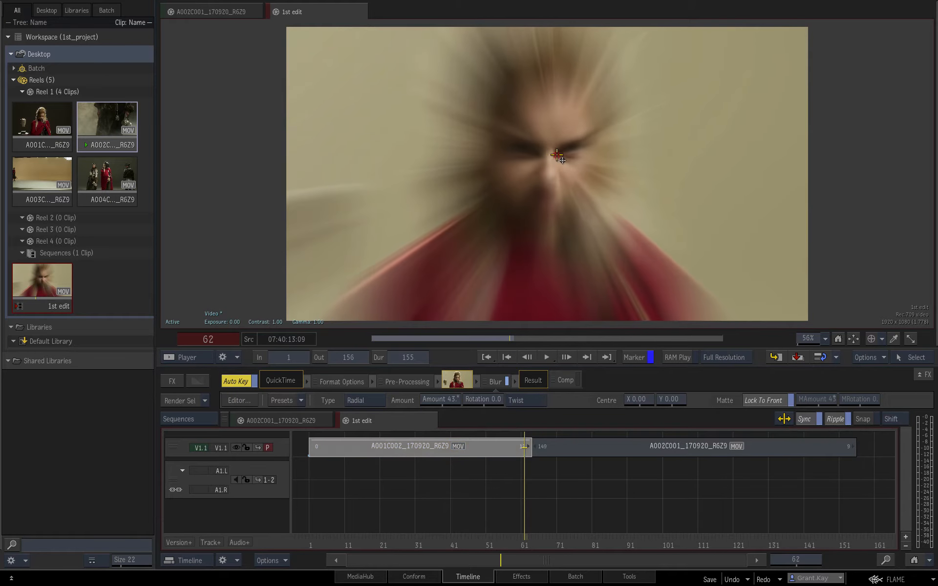
left_click(234, 382)
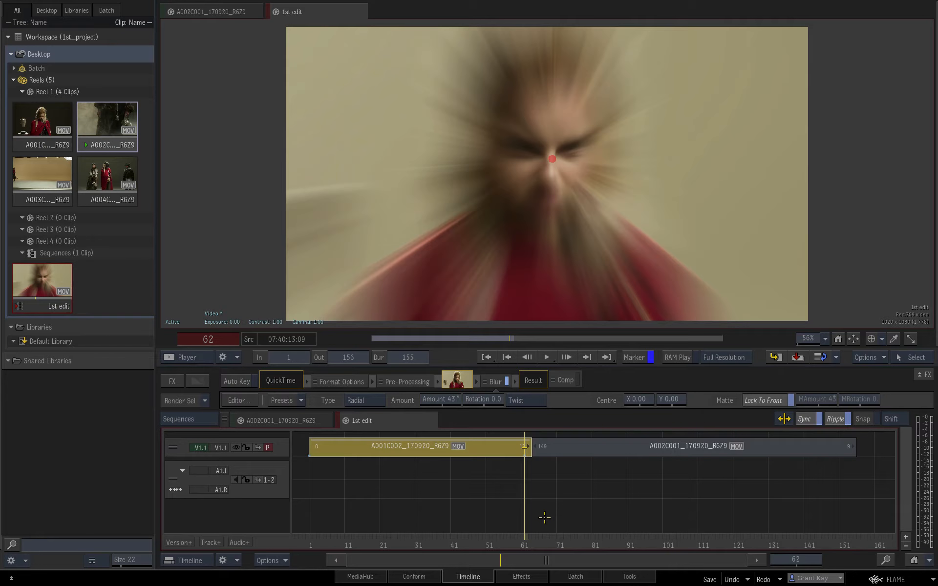
- Open the blurred segment in the Effects environment and set the radial blur's Amount to 23
left_click(536, 576)
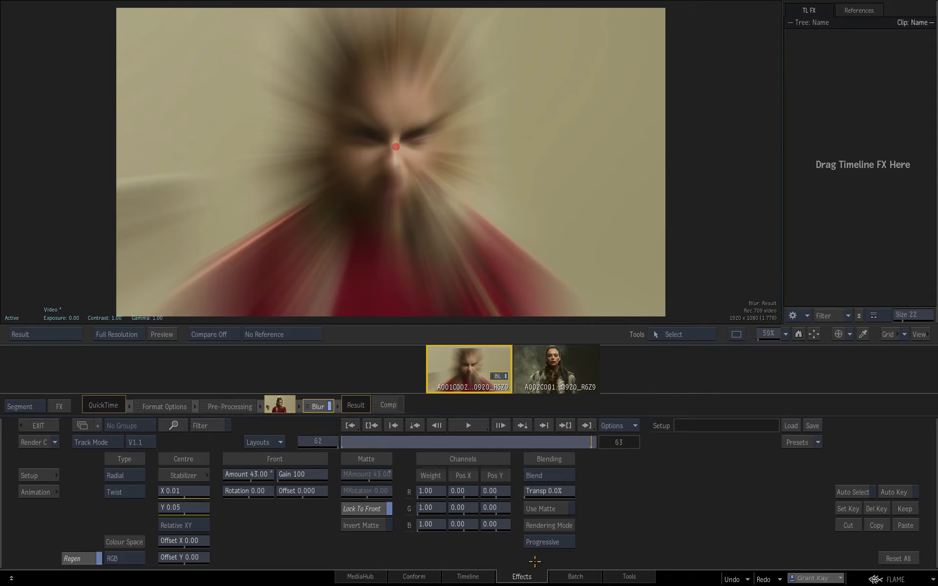
left_click_drag(586, 441, 327, 440)
mouse_move(247, 474)
left_mouse_down()
mouse_move(222, 470)
mouse_move(238, 470)
left_mouse_up()
left_click_drag(348, 439, 321, 431)
- Switch back and forth between the two segments in Effects, ending on A001C002_170920_R6Z9
left_click(546, 362)
left_click(467, 367)
left_click(522, 370)
left_click(469, 368)
left_click(541, 366)
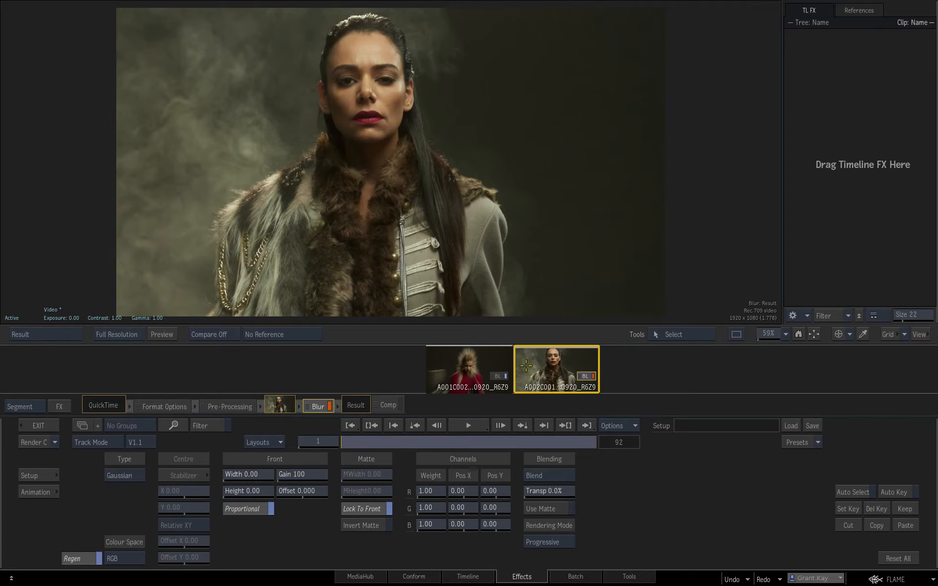
left_click(459, 376)
- Return to the Timeline and play the first segment to review the animated radial blur
left_click(449, 576)
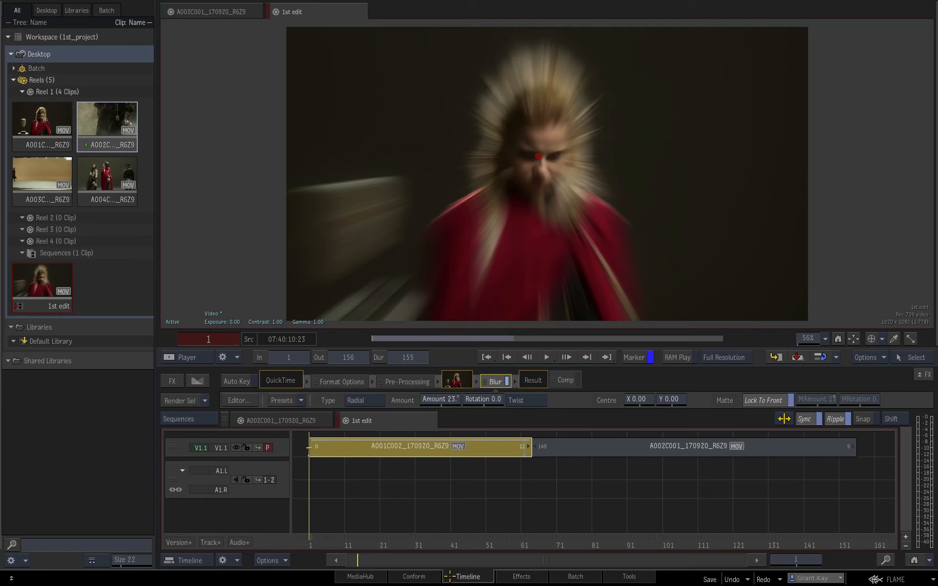
left_click_drag(327, 537, 344, 544)
left_click(546, 357)
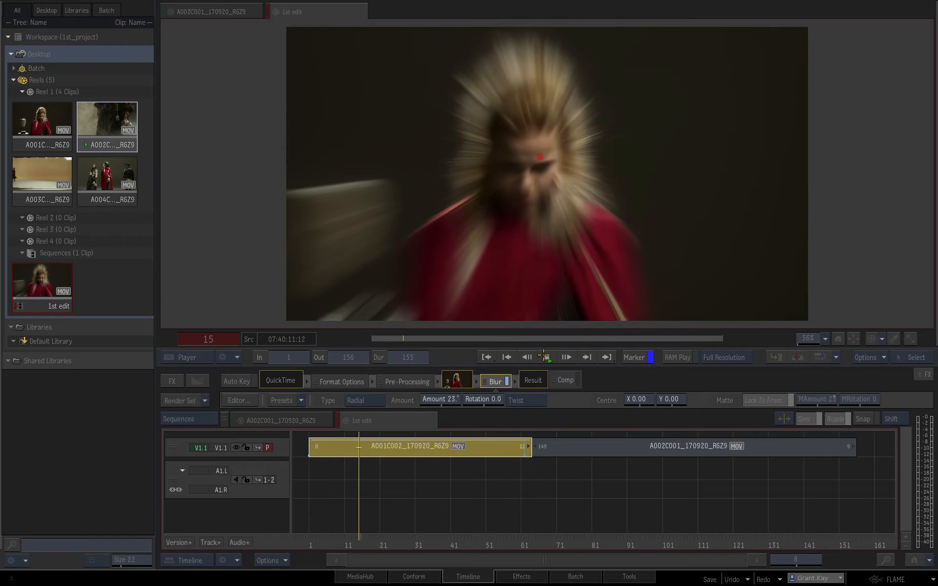
left_click(546, 357)
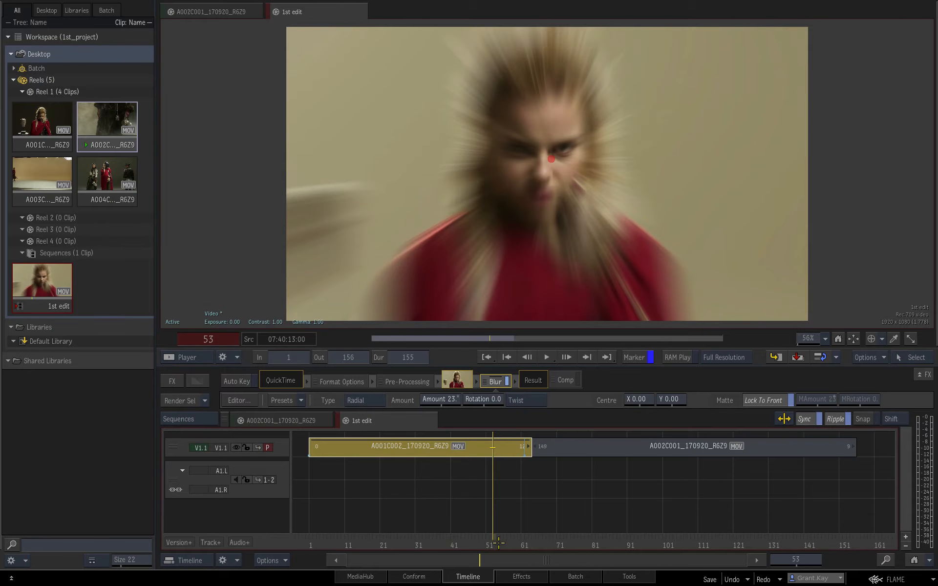
left_click_drag(498, 542, 324, 542)
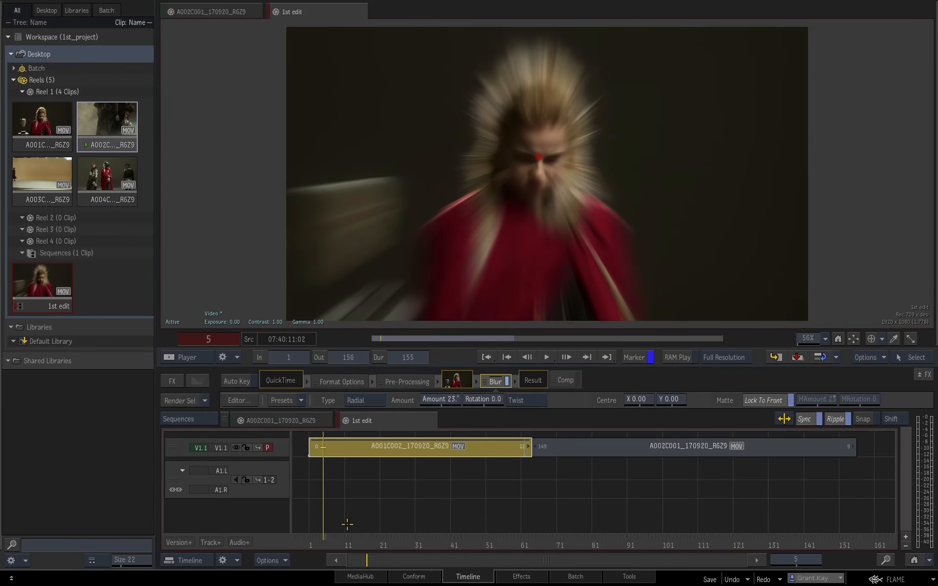
- Open the A002C001_170920_R6Z9 segment in Effects with an Image effect and push its primary Gain towards purple
left_click(360, 526)
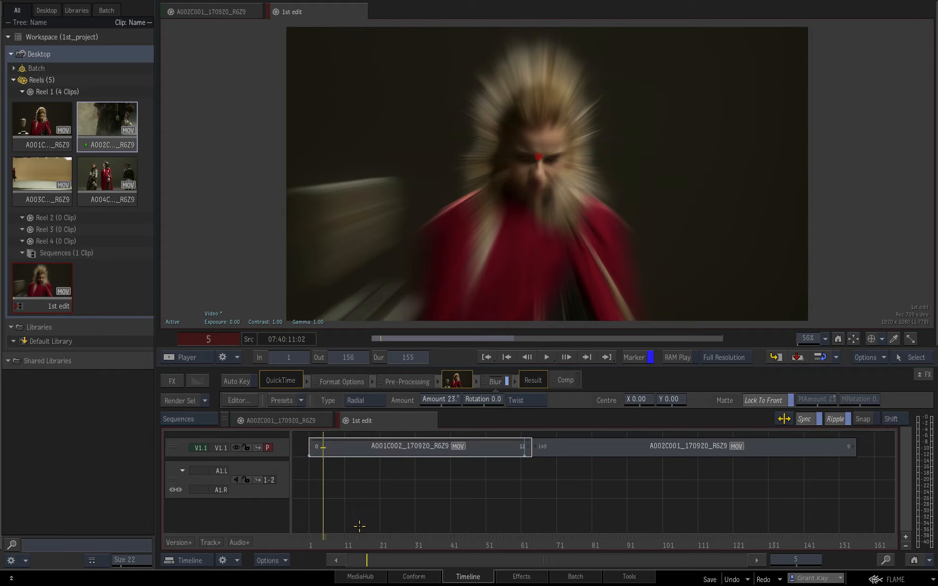
left_click_drag(335, 545, 574, 544)
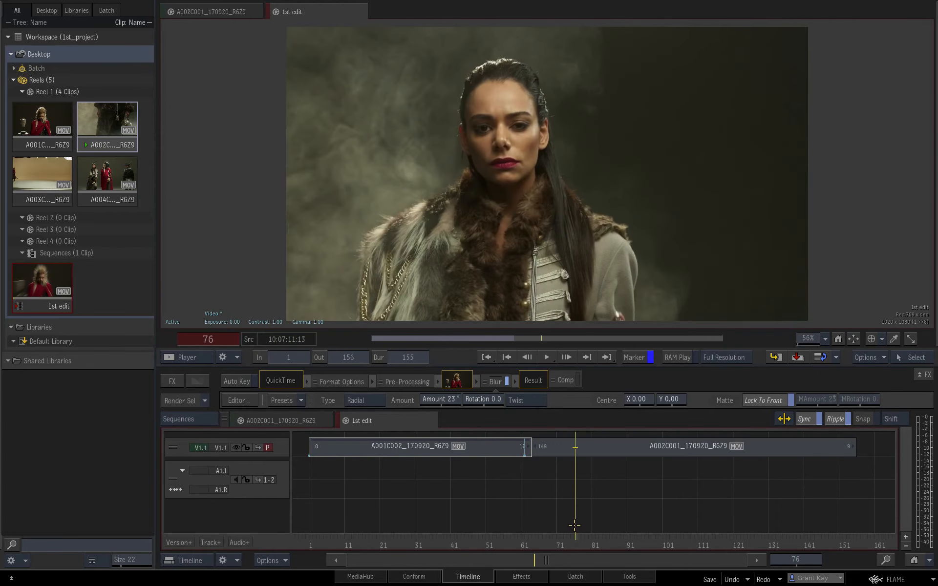
left_click(604, 449)
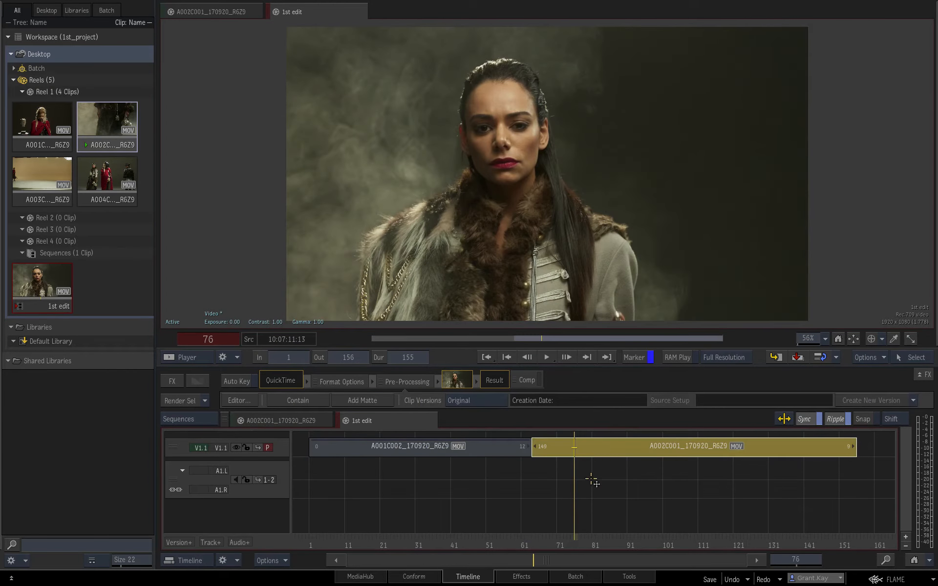
left_click(536, 576)
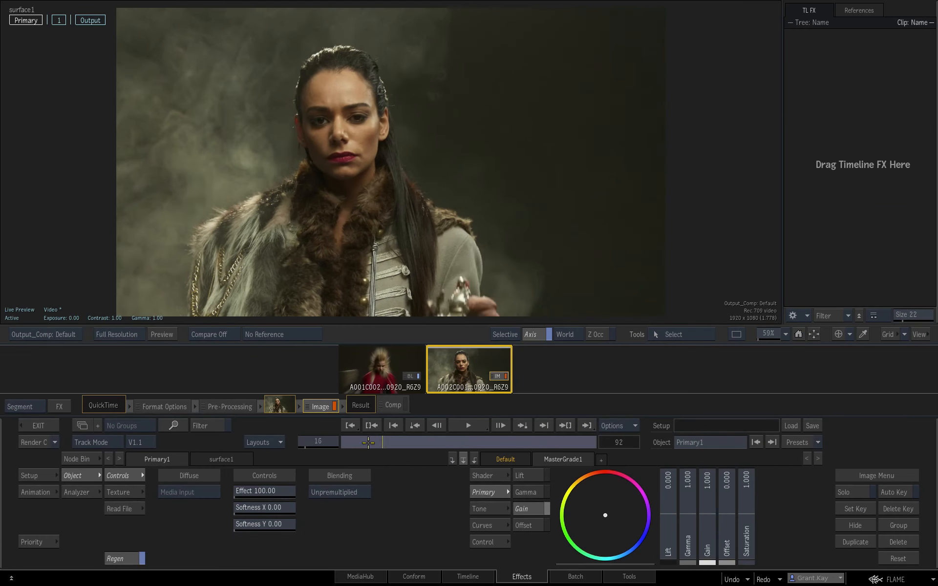
left_click_drag(368, 443, 273, 446)
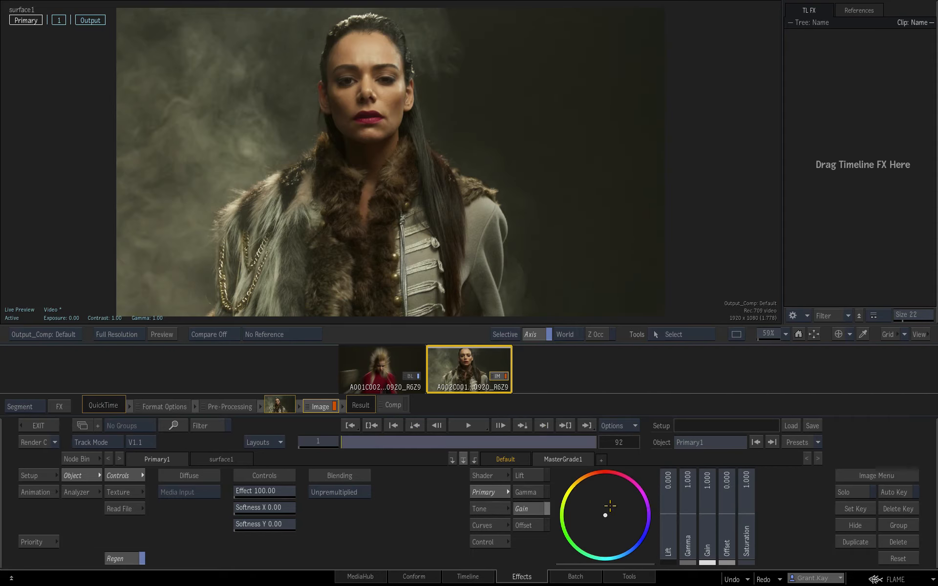
left_click_drag(610, 507, 643, 504)
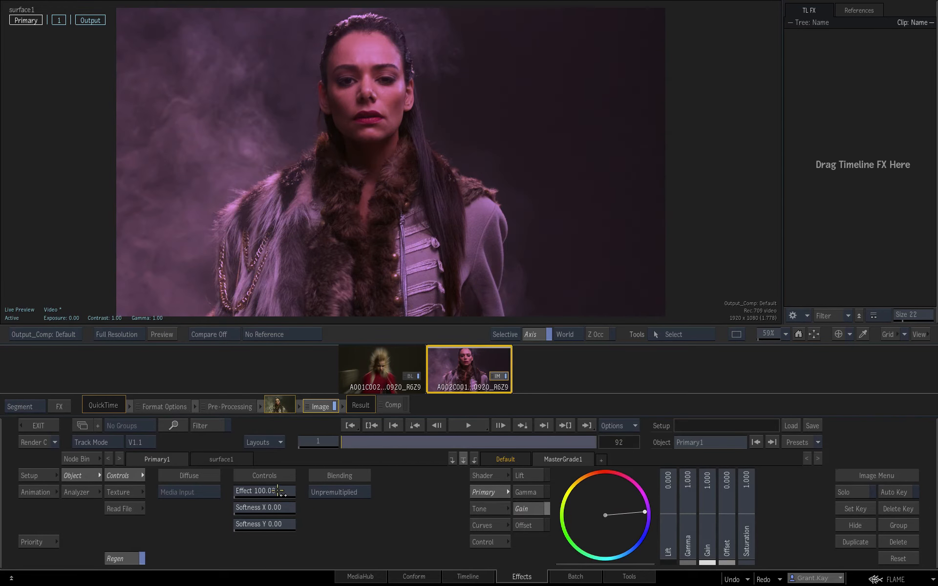
- Add a selective with a free-form GMask link and draw a closed four-point mask around the woman's face
key("Page_Down")
right_click(117, 525)
mouse_move(268, 513)
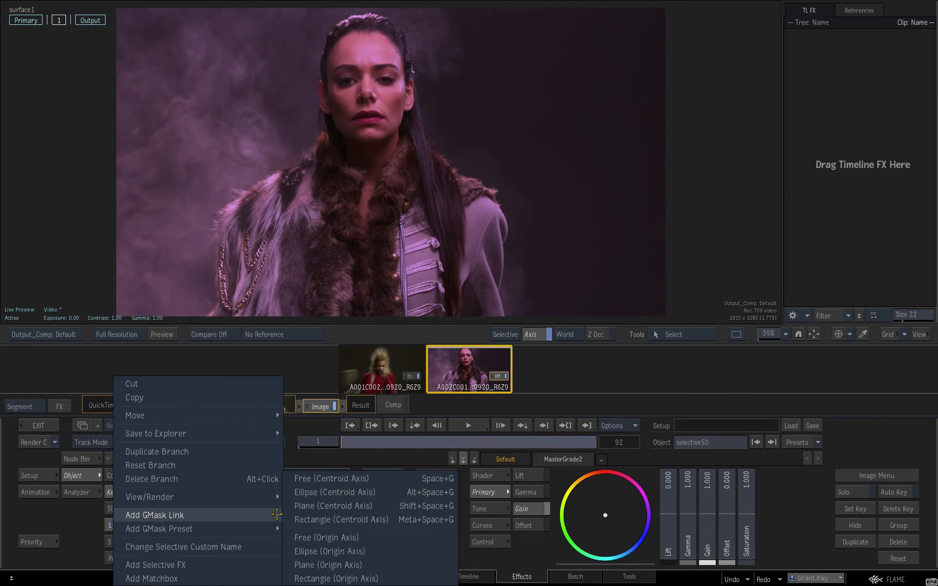
left_click(323, 488)
left_click_drag(360, 42, 392, 44)
mouse_move(400, 83)
left_mouse_down()
mouse_move(398, 109)
mouse_move(344, 131)
mouse_move(333, 75)
left_mouse_up()
left_click(360, 43)
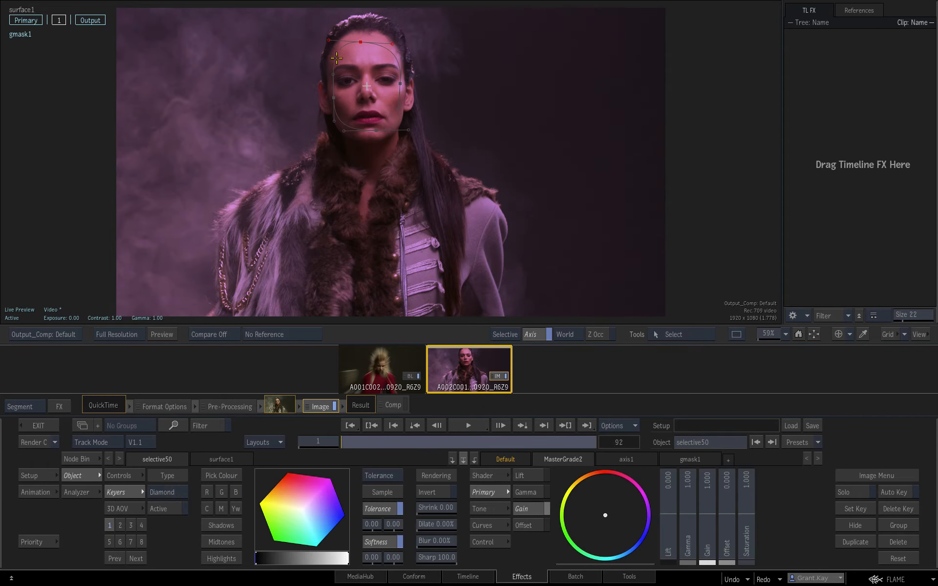
- Track the face mask forward through the shot to frame 92 with the Planar tracking mode
left_click(337, 58)
left_click(233, 476)
left_click(234, 504)
left_click(296, 506)
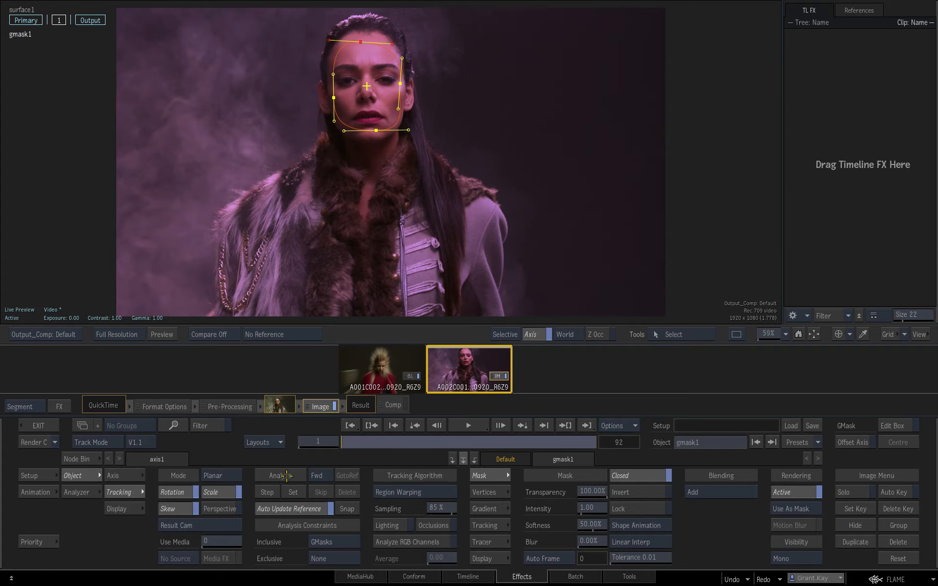
left_click(286, 475)
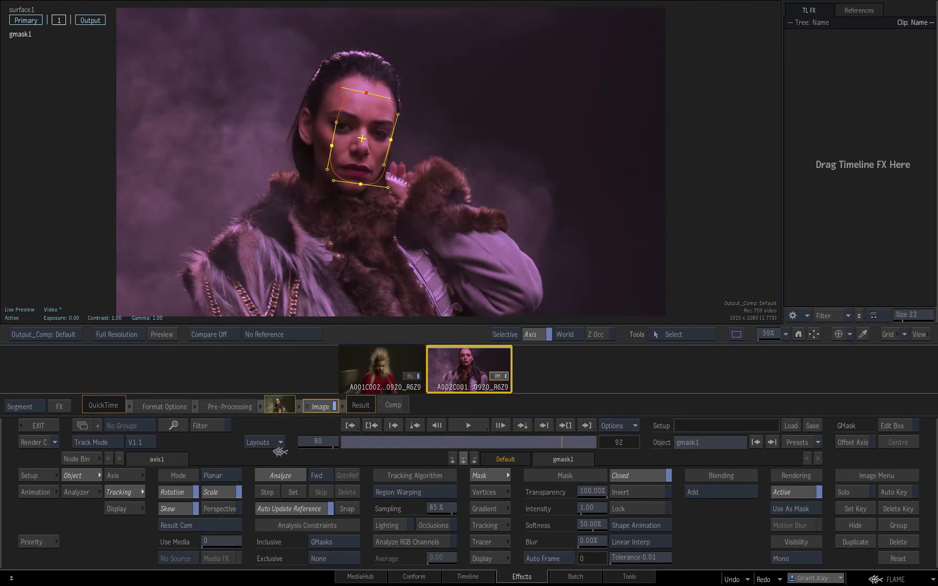
- Use Add Points on the face mask to pull a soft outer edge around the face at frame 92
key("a")
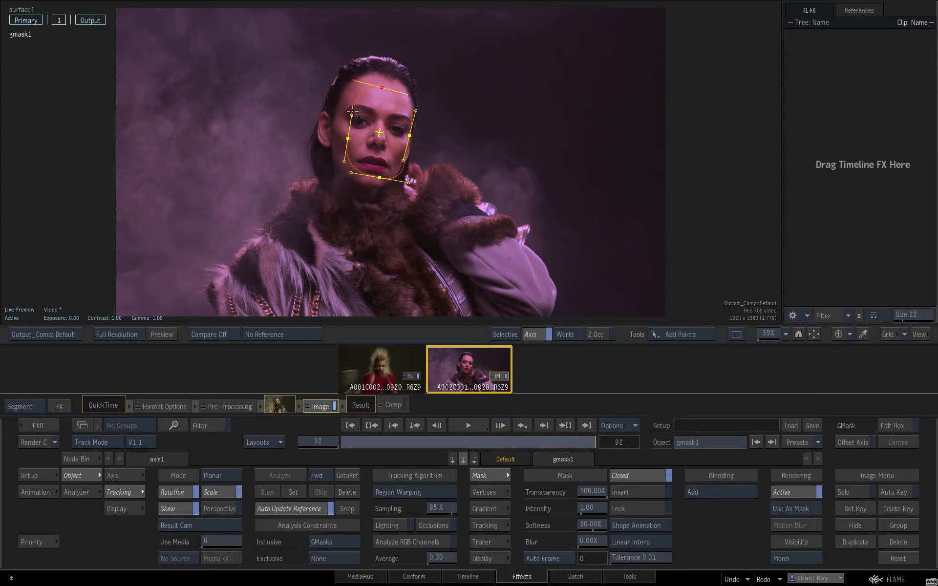
left_click_drag(355, 102, 344, 98)
left_click(364, 199)
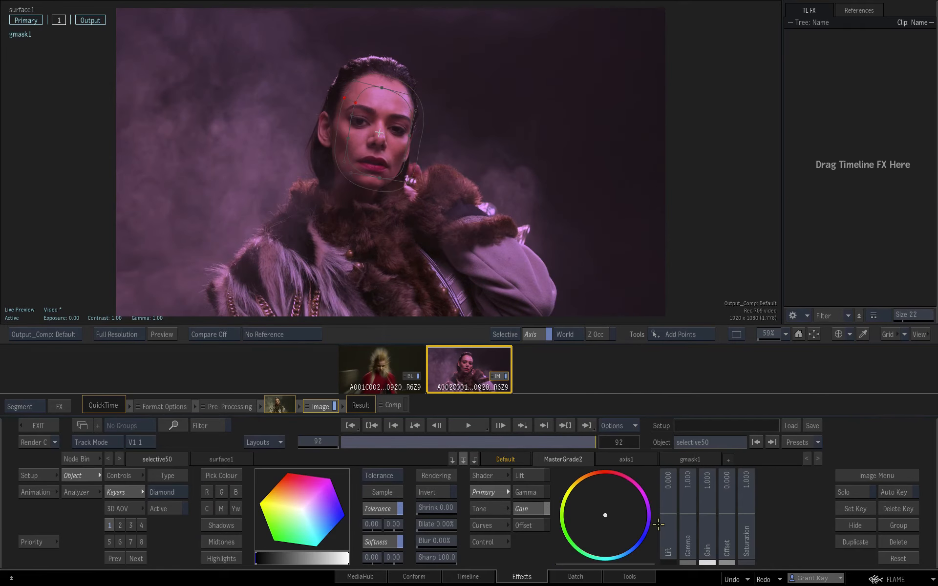
- Counter the purple on the woman's face by adjusting the selective's primary Gain colour and level, and scrub the shot to check it
left_click_drag(605, 515, 500, 517)
left_click_drag(710, 525, 689, 520)
left_click_drag(587, 447, 307, 451)
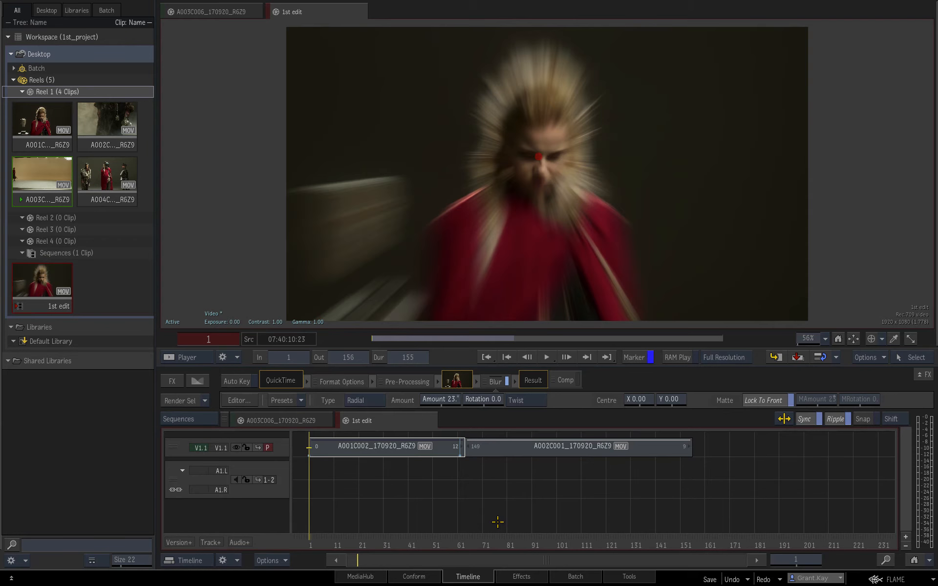
- Add clips A003C006 and A004C004 together as two stacked layers at the end of the 1st edit sequence
key("Down")
key("Down")
left_click(108, 168)
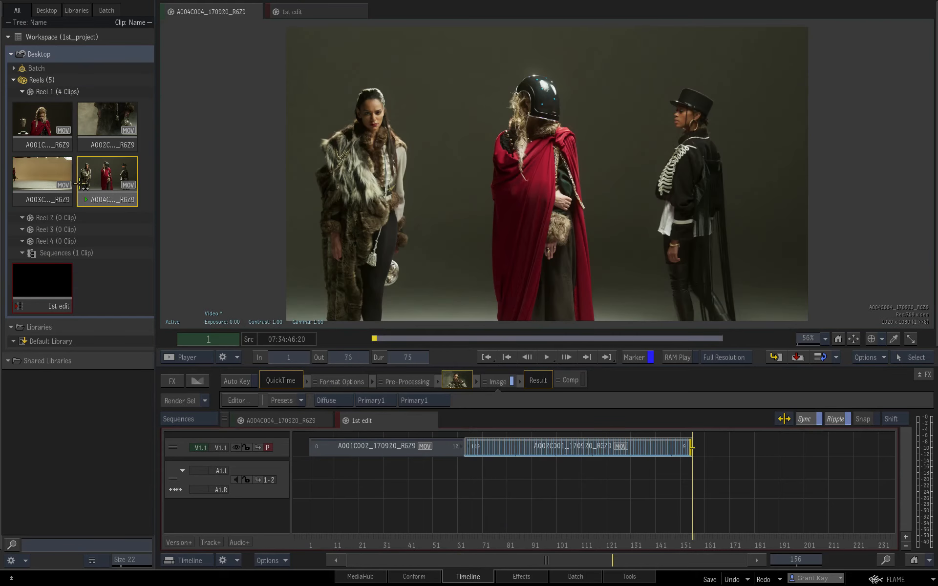
left_click(54, 177, "ctrl")
left_click_drag(118, 170, 701, 459)
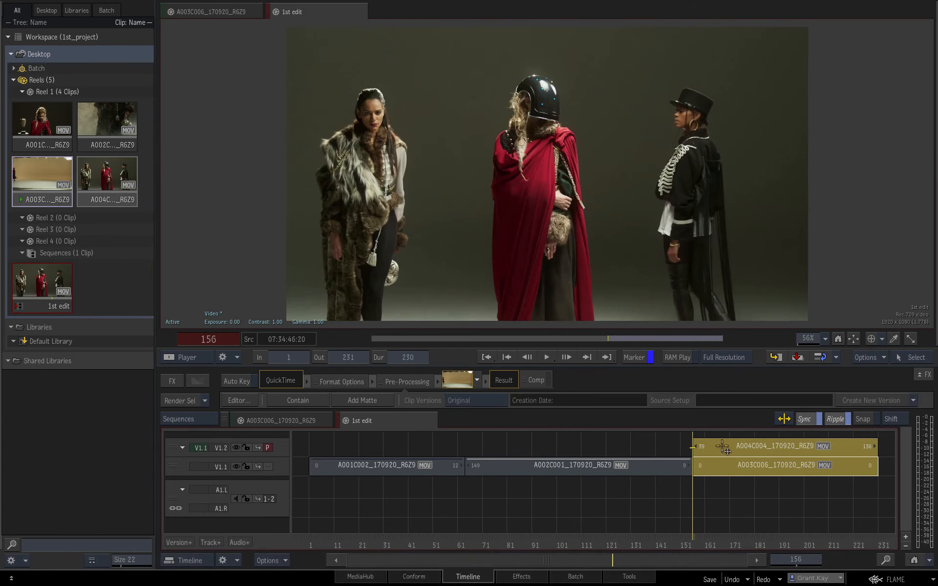
- Enable Comp on the A004C004 segment and add a 2D Transform scaled to 49%, rotated about -32° in Y, tilted and shifted right
left_click(715, 448)
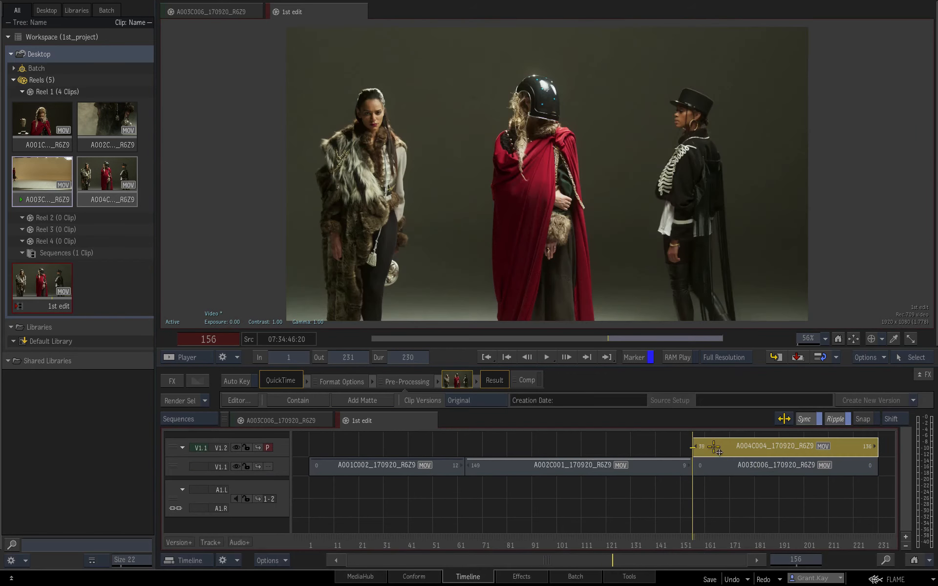
left_click(538, 380)
left_click(166, 376)
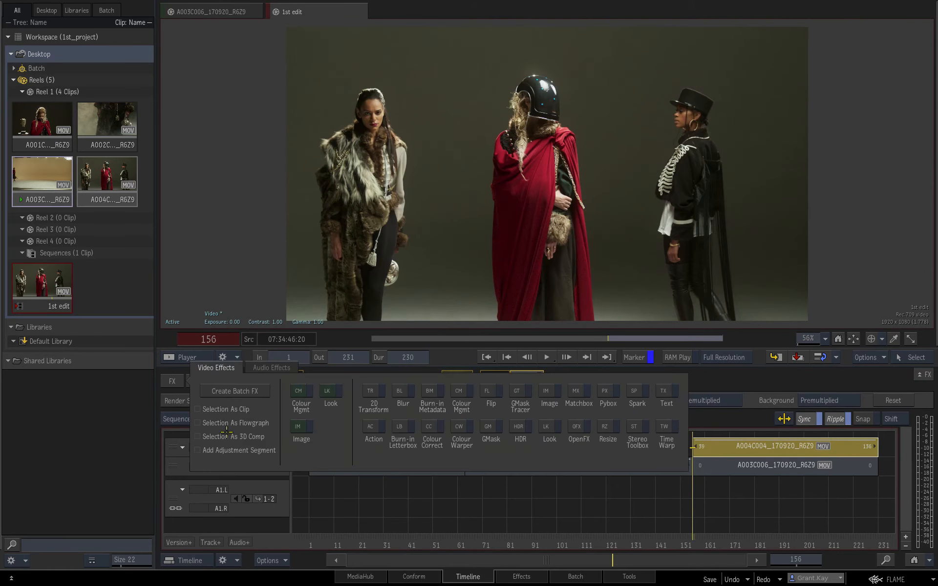
left_click(374, 393)
left_click_drag(697, 399, 661, 399)
left_click_drag(569, 400, 547, 401)
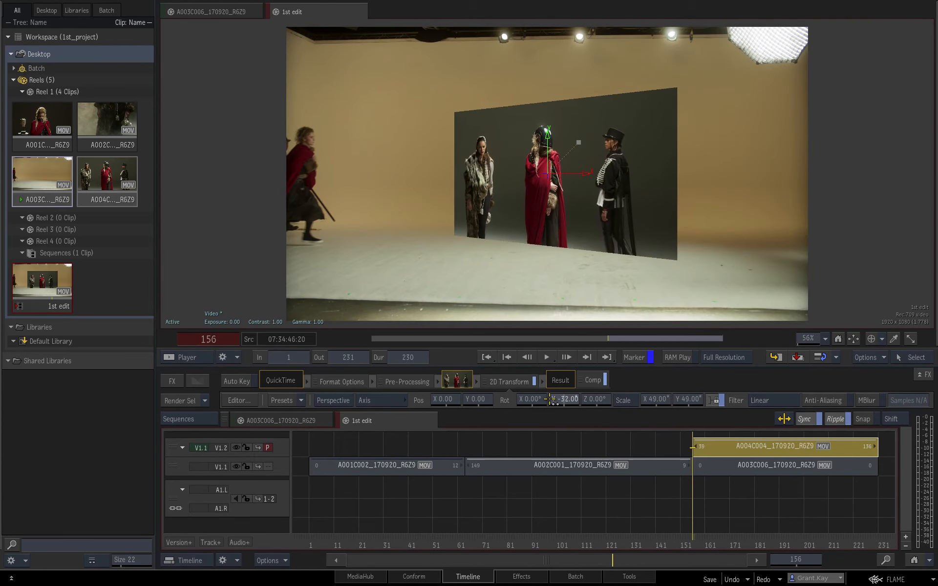
left_click_drag(446, 400, 586, 398)
left_click_drag(718, 533, 692, 531)
- Create a Batch FX from the stacked A004C004 and A003C006 segments using Selection As Flowgraph
left_click(777, 467, "ctrl")
left_click(173, 382)
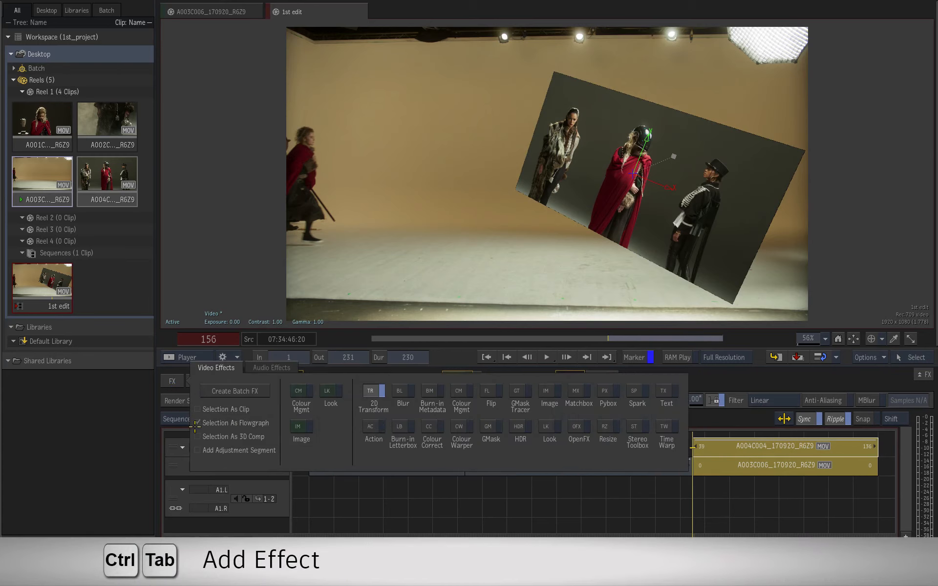
left_click(246, 390)
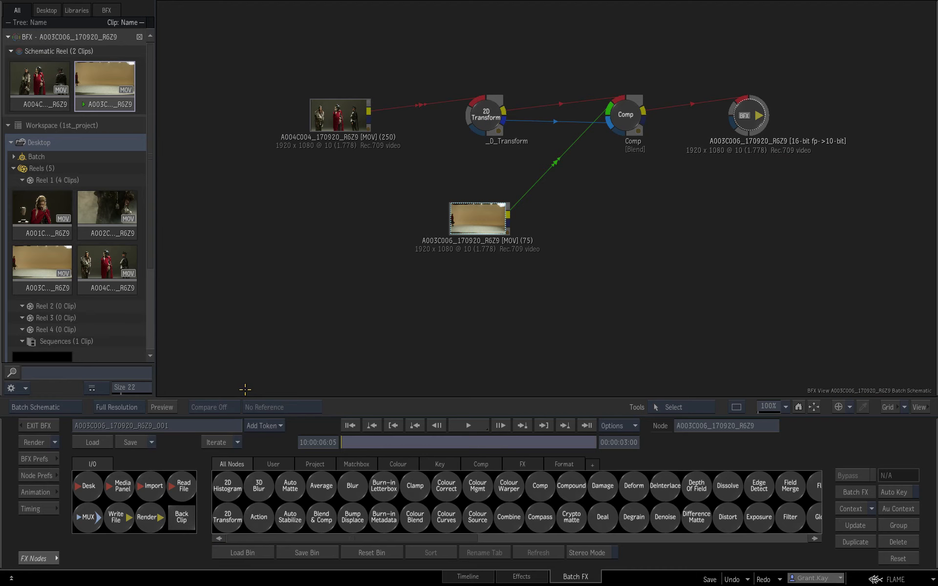
- Split the view in two to show the Batch schematic beside the BFX Result
key("alt+2")
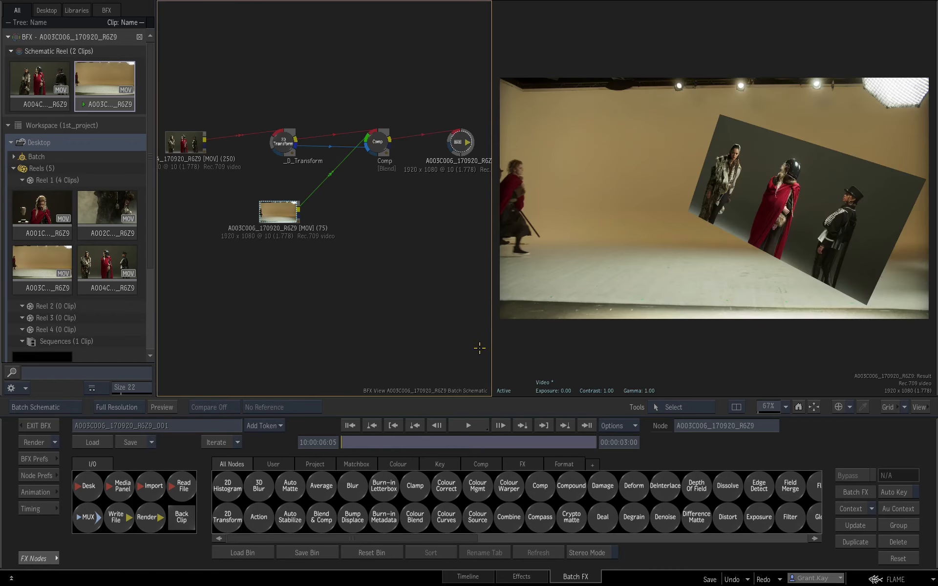
key("F4")
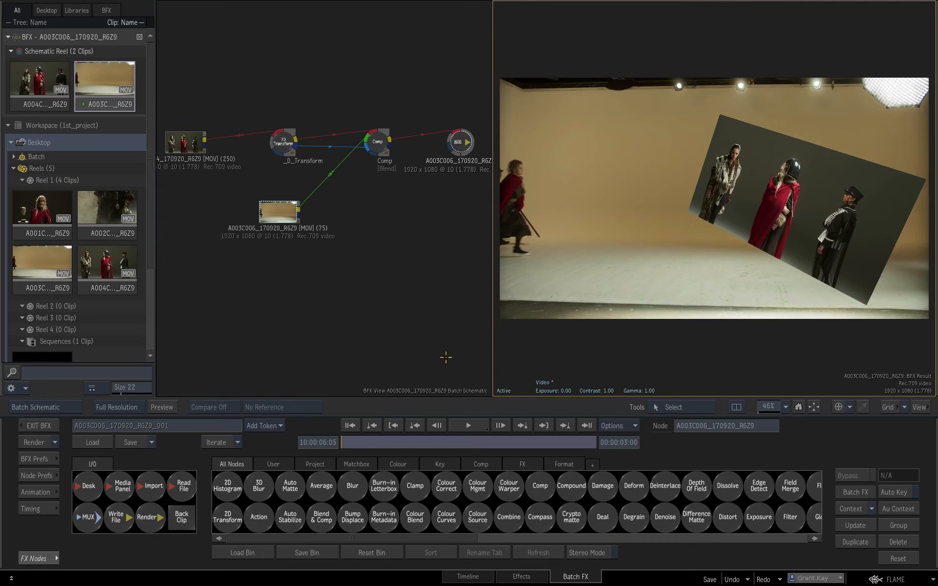
left_click(398, 314)
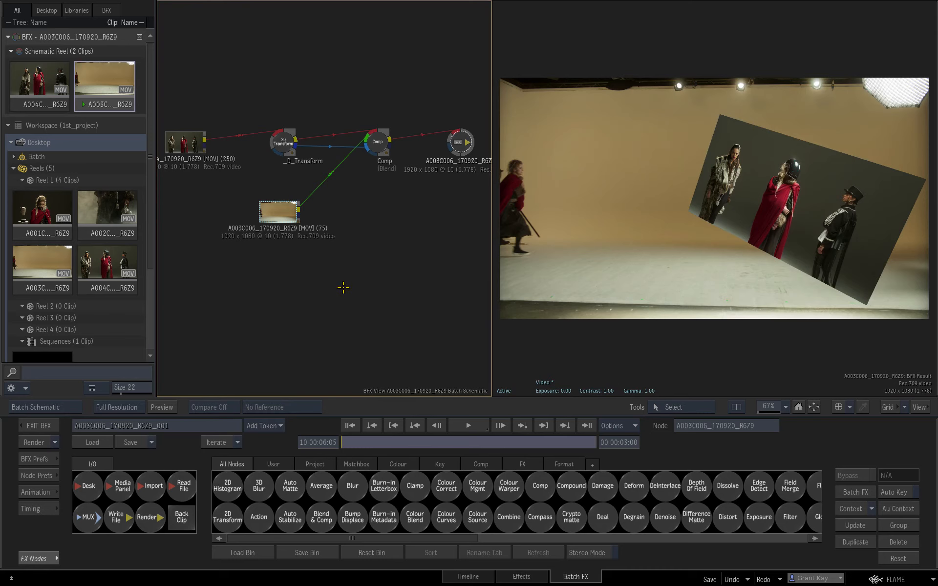
- Insert a Stylize node between Comp and the BFX output and load its ComicBook04 preset
left_click_drag(322, 534, 668, 543)
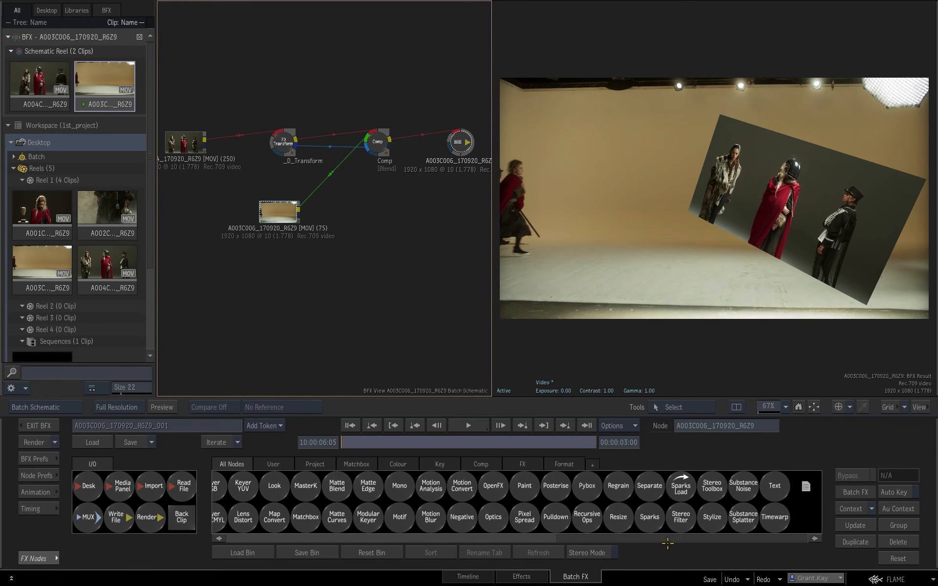
left_click_drag(713, 517, 415, 138)
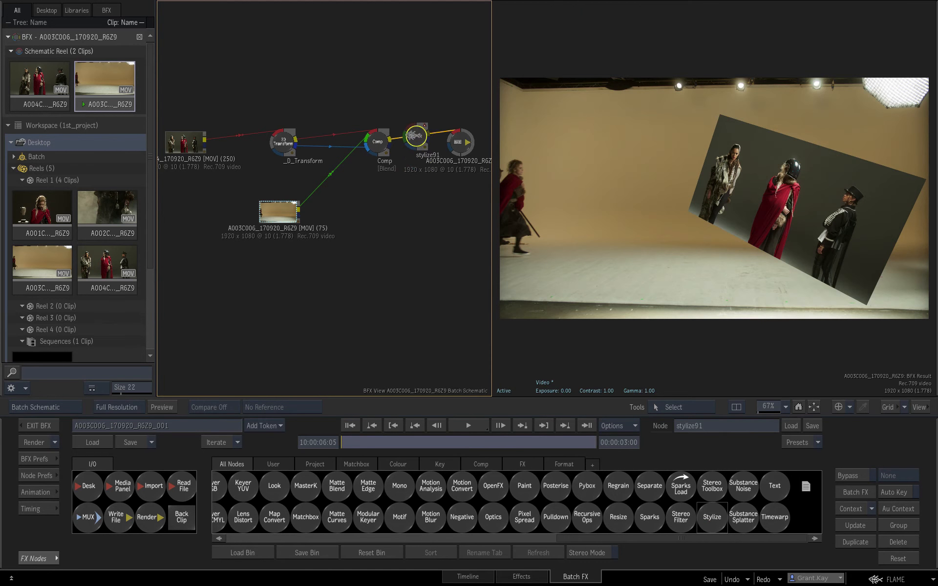
left_click(816, 445)
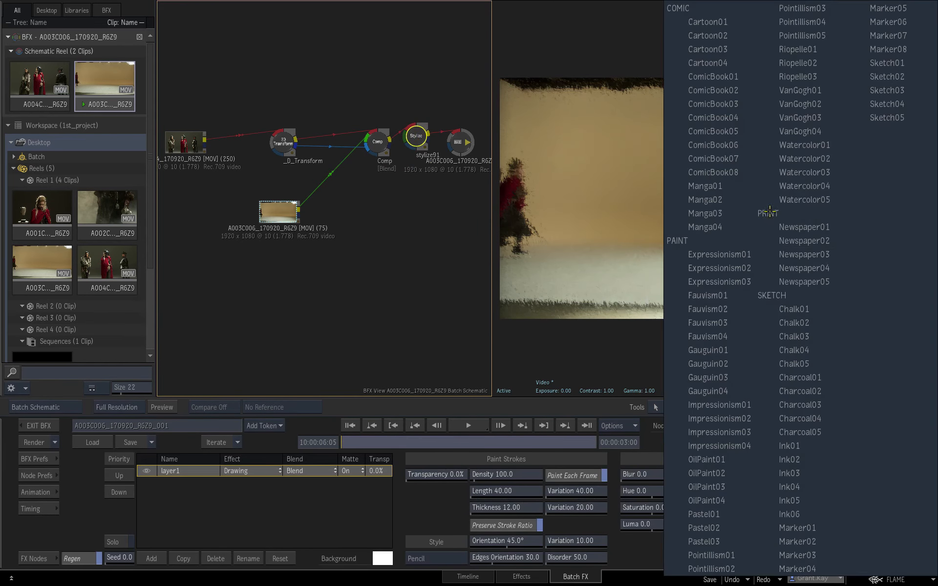
left_click(723, 117)
left_click(498, 320)
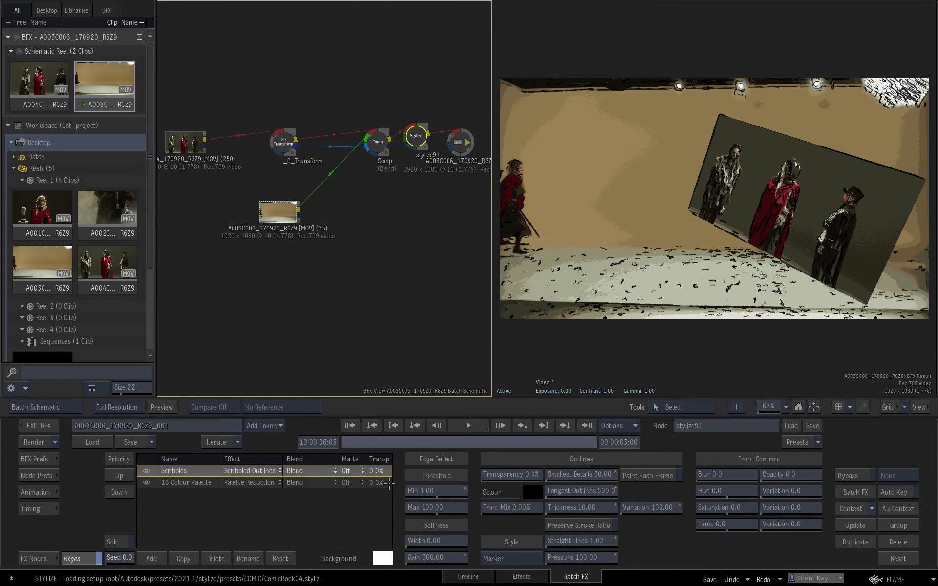
- Change the 16 Colour Palette layer's effect to Colour Smudge and move the Stylize node between the A003C006 clip and Comp
left_click(257, 483)
left_click(257, 472)
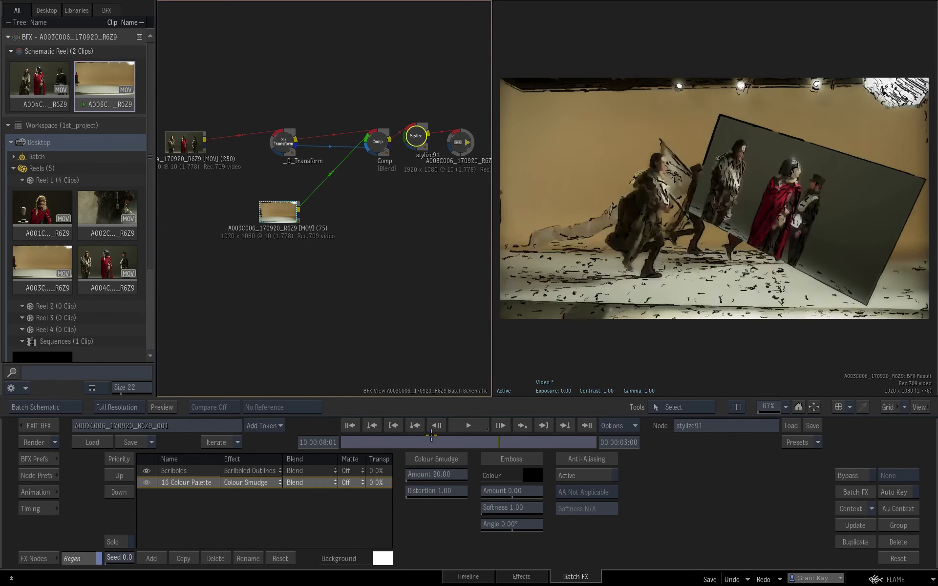
left_click_drag(416, 137, 324, 180)
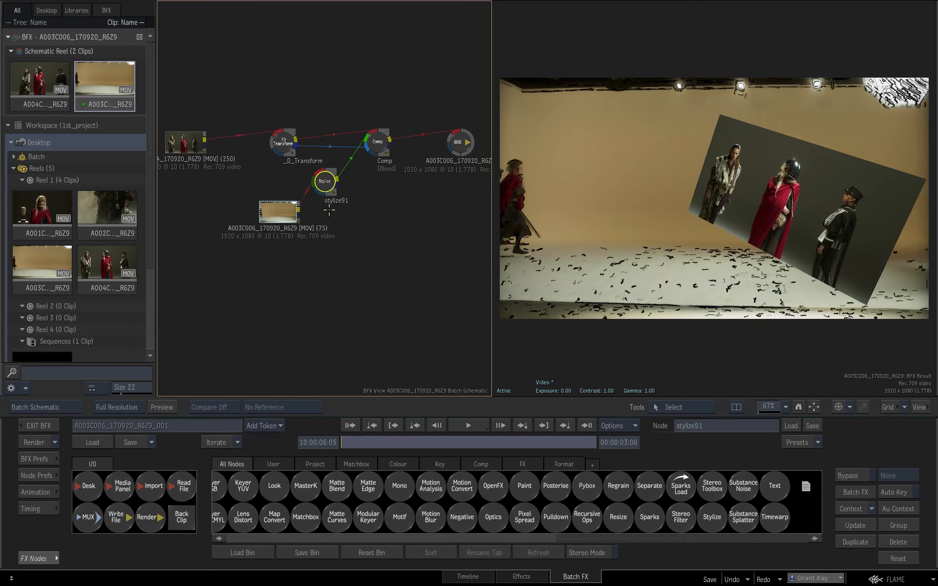
- Insert an Image node after Comp, raise its Blue curve midpoint to X 0.380, Y 0.927 and pull down the Master curve
scroll(530, 495, "left", 5)
left_click_drag(516, 488, 420, 134)
left_click(484, 525)
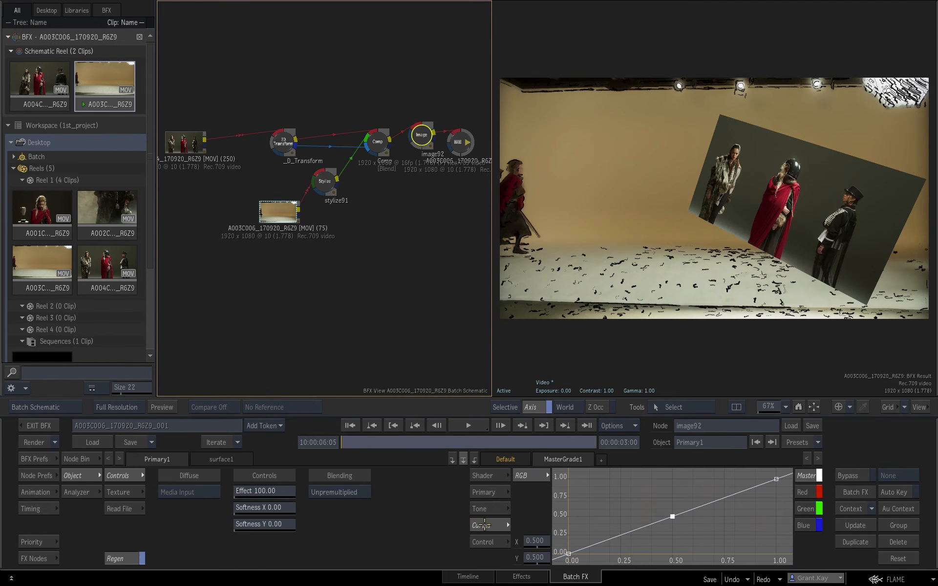
left_click(815, 524)
left_click_drag(672, 517, 647, 484)
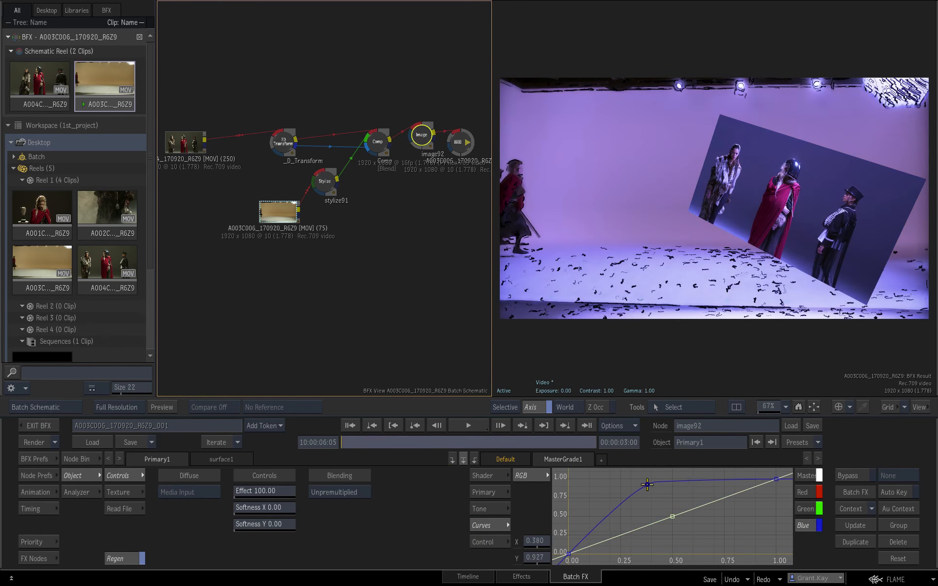
left_click(806, 475)
left_click_drag(672, 516, 687, 532)
left_click_drag(363, 445, 410, 438)
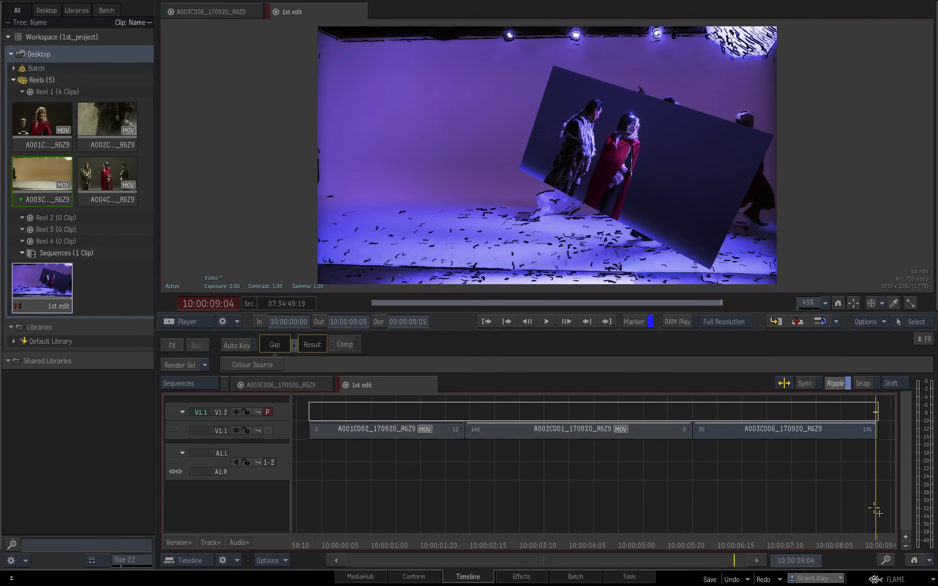
- Scrub through the finished 1st edit sequence and open the StorageMedia exports folder in MediaHub
left_click_drag(875, 510, 325, 510)
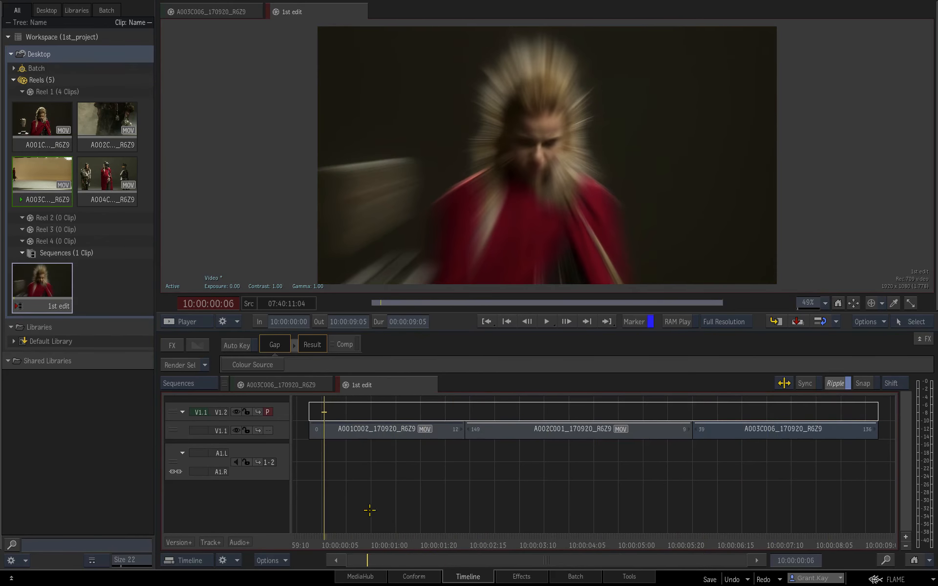
left_click(366, 578)
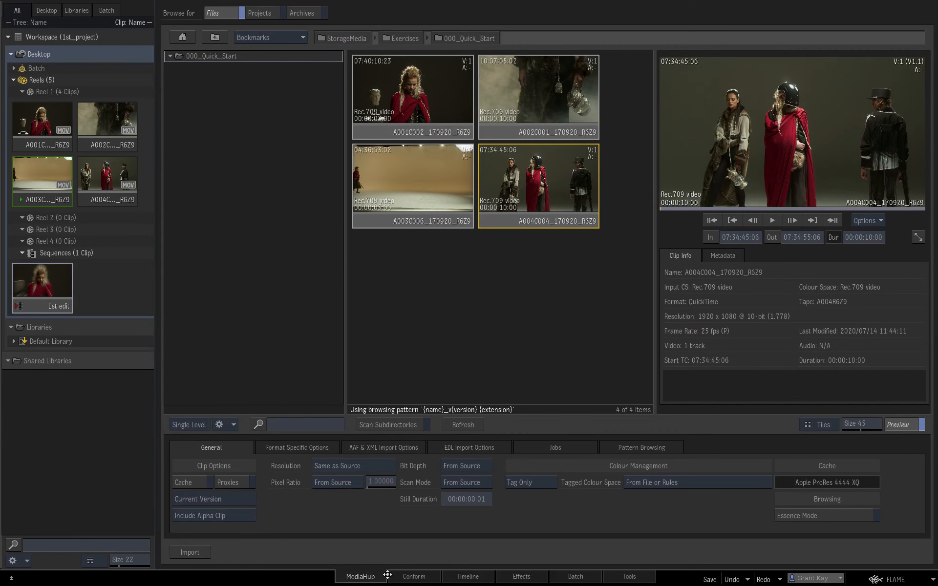
left_click(218, 37)
left_click(218, 37)
double_click(224, 129)
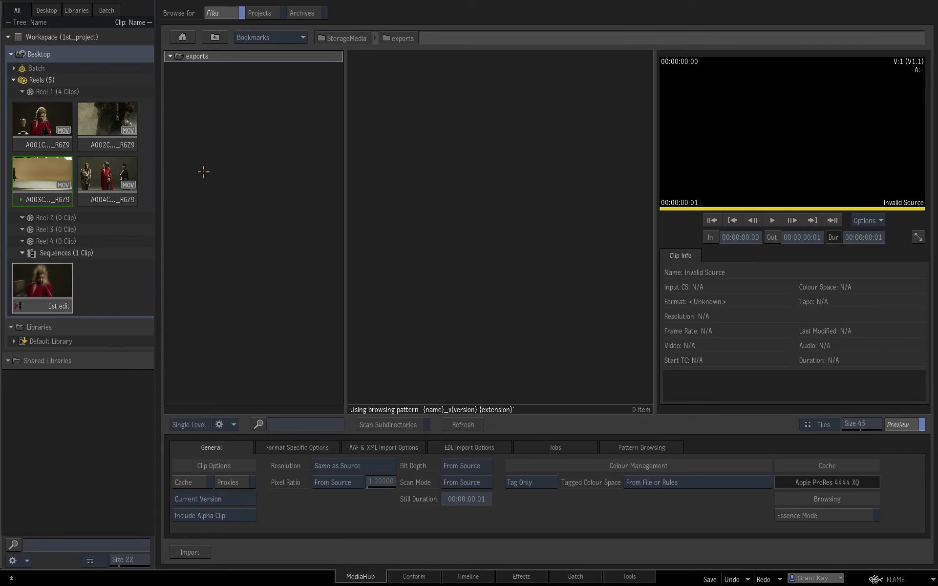
- Set up a Movie export of the 1st edit sequence to the exports folder with the Final Cut Pro (Apple ProRes 422) preset
left_click_drag(45, 282, 464, 225)
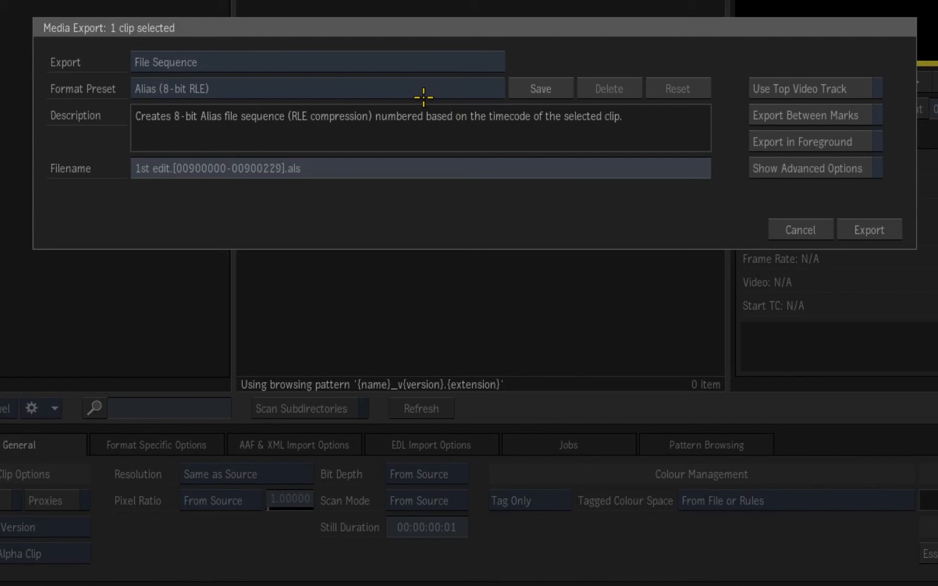
left_click(409, 60)
left_click(407, 87)
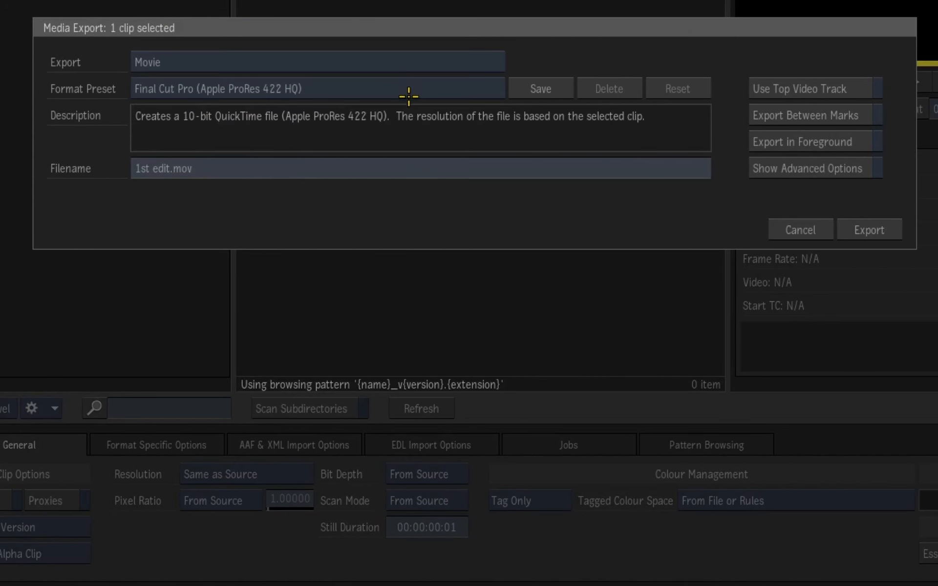
left_click(486, 89)
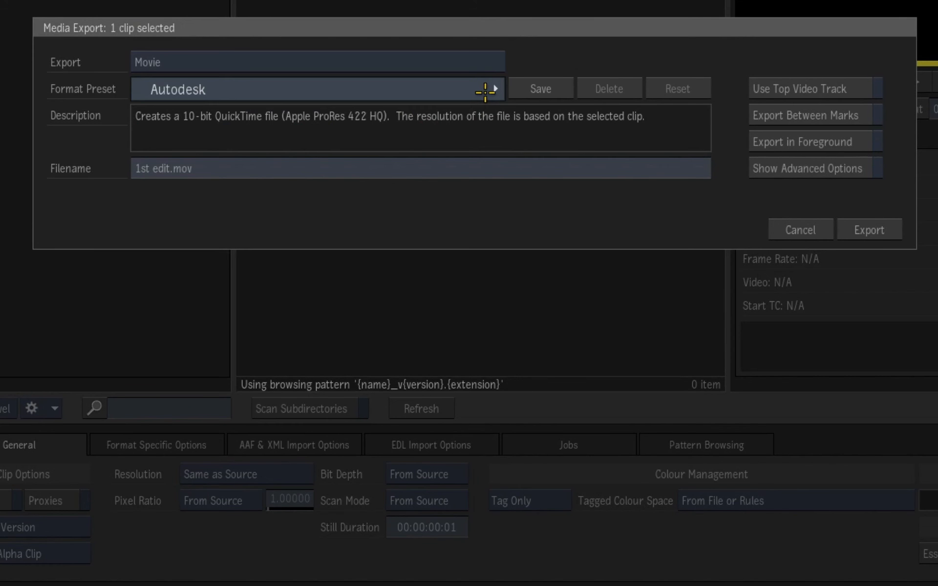
mouse_move(540, 89)
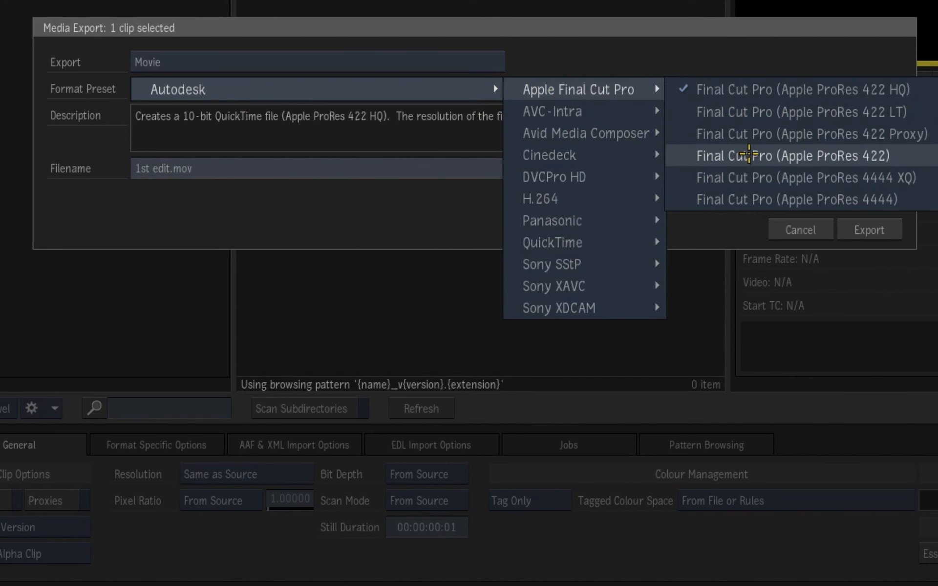
left_click(743, 155)
- Export 1st edit.mov in the foreground with Include Audio turned off, and select the exported clip
left_click(780, 143)
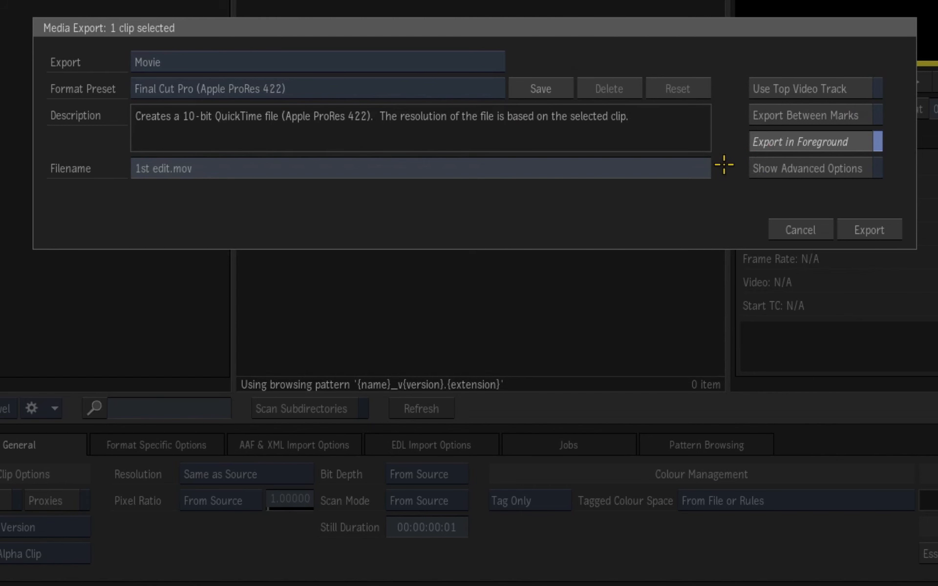
left_click(776, 168)
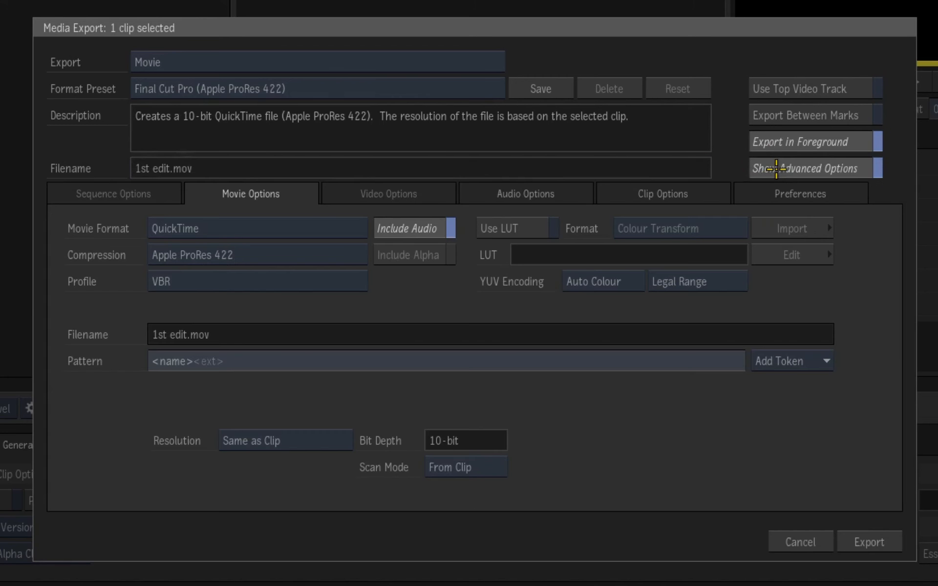
left_click(431, 233)
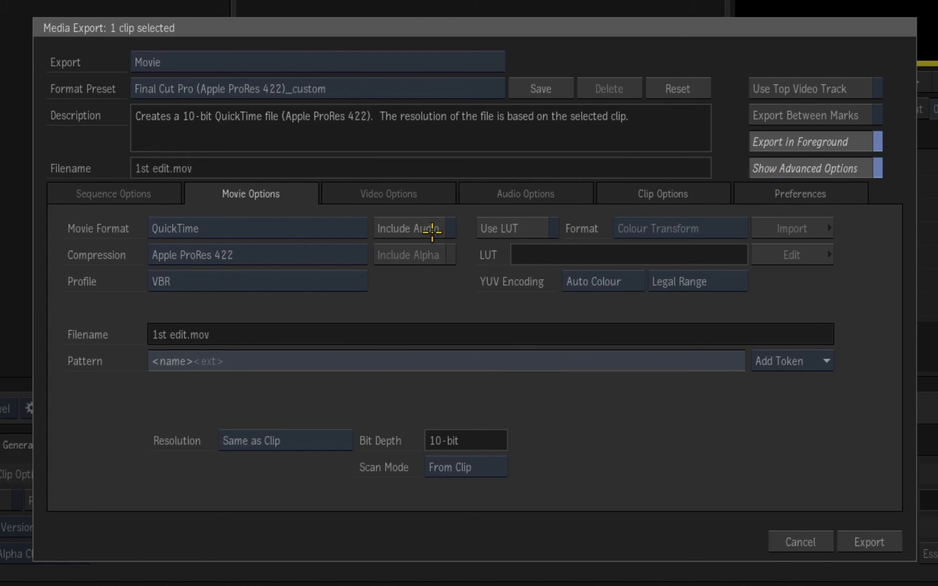
left_click(782, 167)
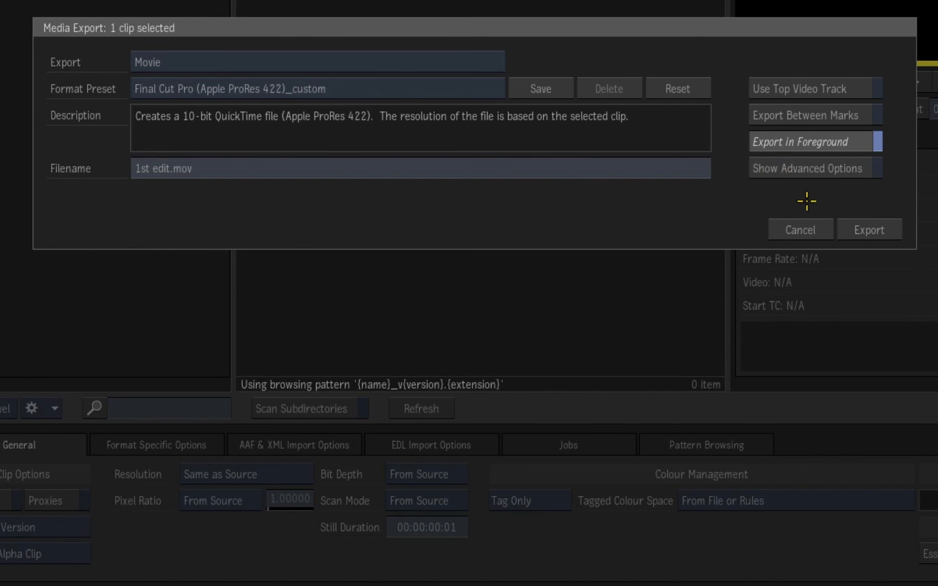
left_click(873, 228)
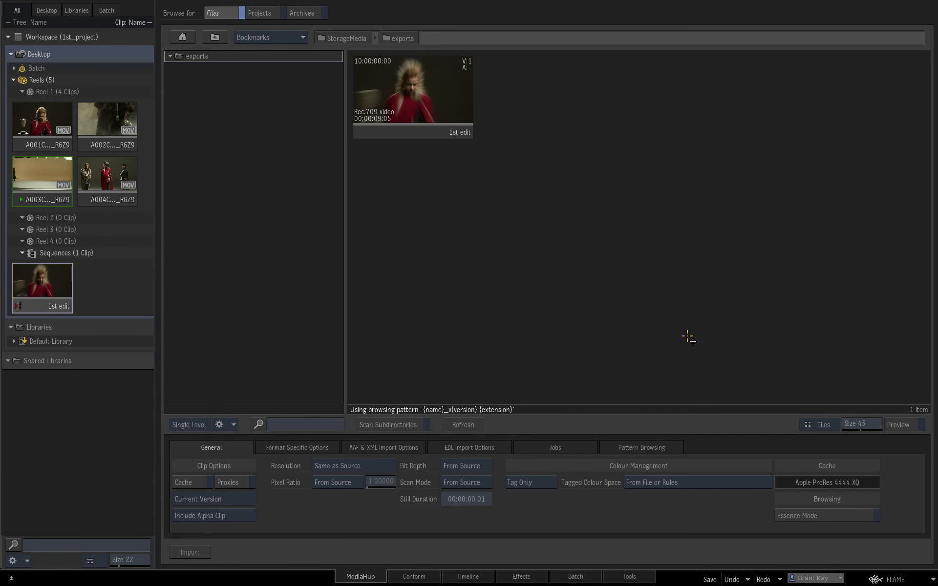
left_click(401, 128)
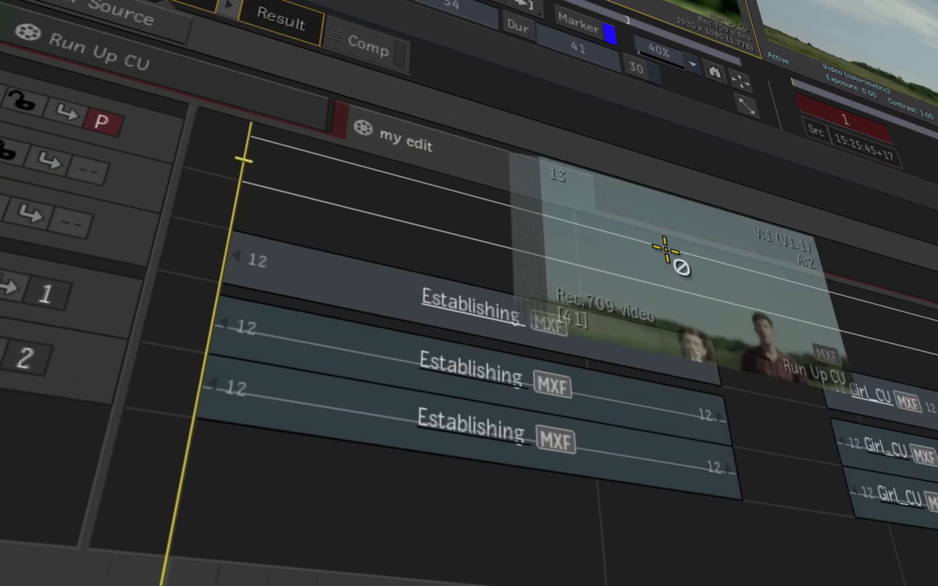
left_click_drag(665, 251, 656, 352)
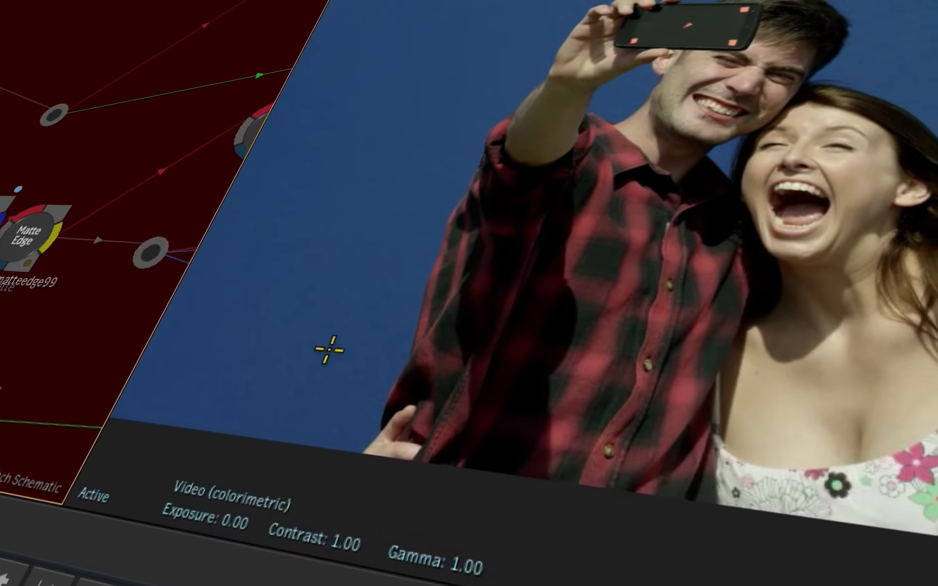